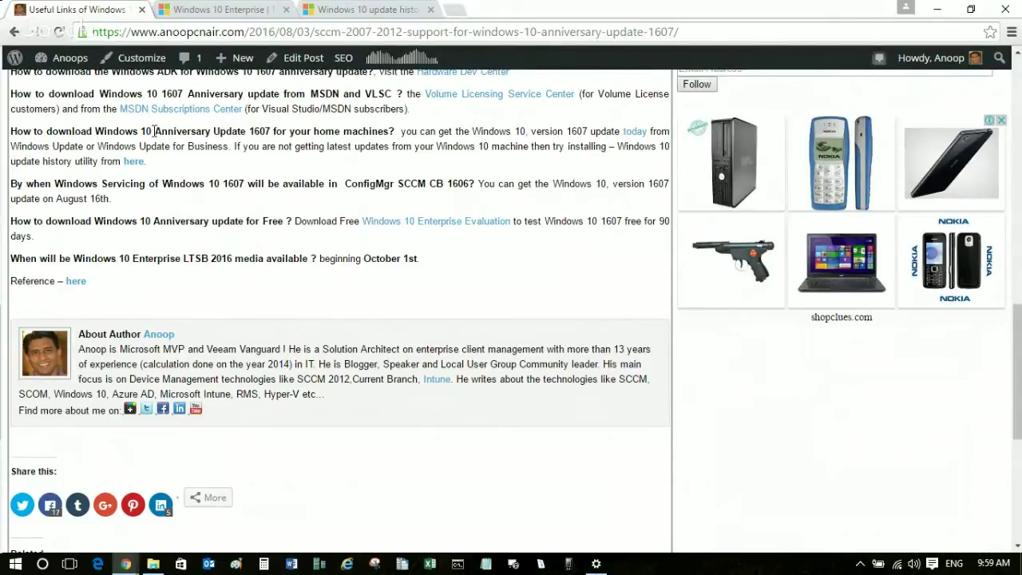
- Open the article's Volume Licensing Service Center link in a background tab, keeping the 1607 post in view
{"action": "left_click_drag", "start_coordinate": [99, 93], "coordinate": [185, 93]}
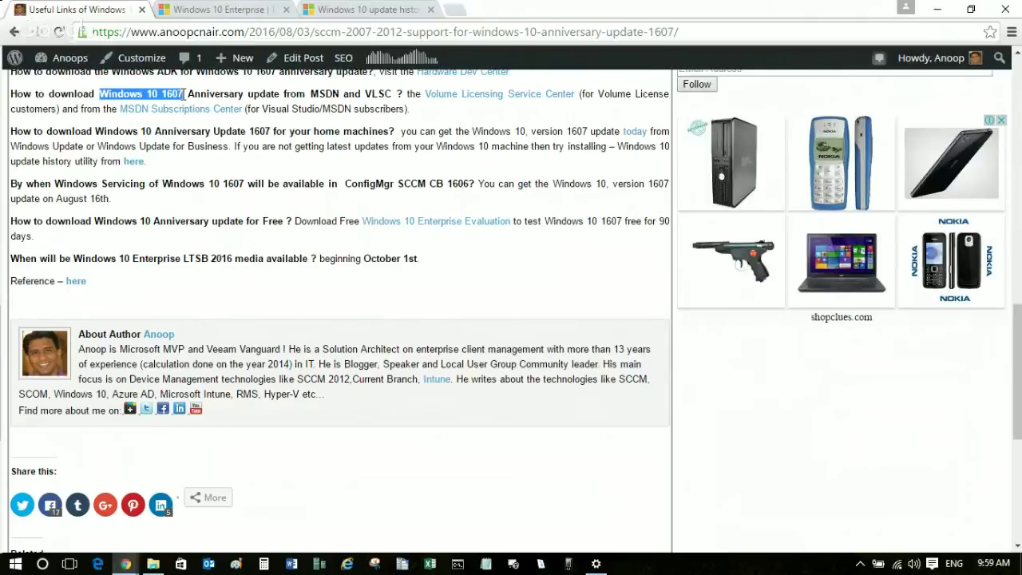
{"action": "left_click", "coordinate": [184, 93]}
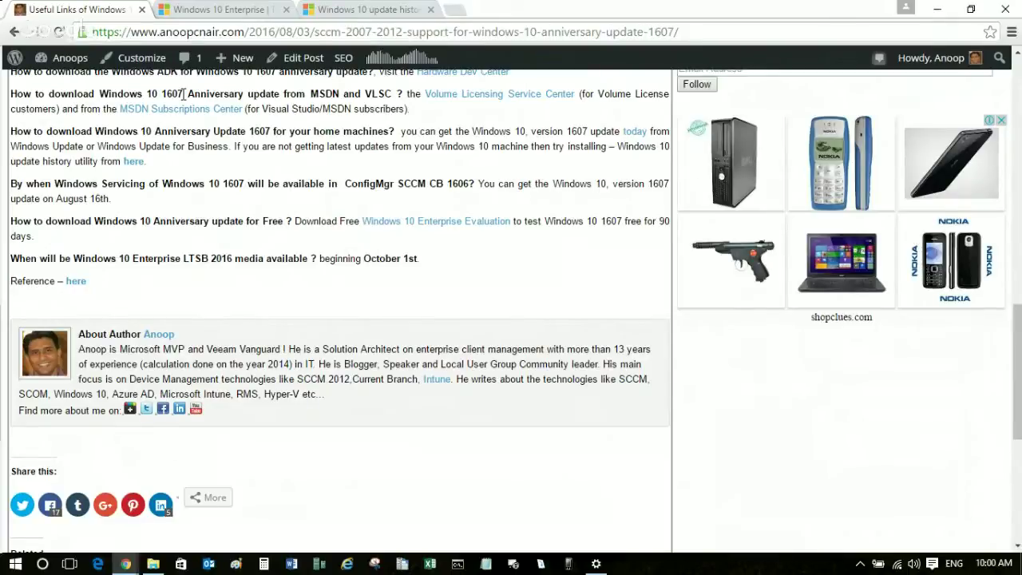
{"action": "middle_click", "coordinate": [452, 101]}
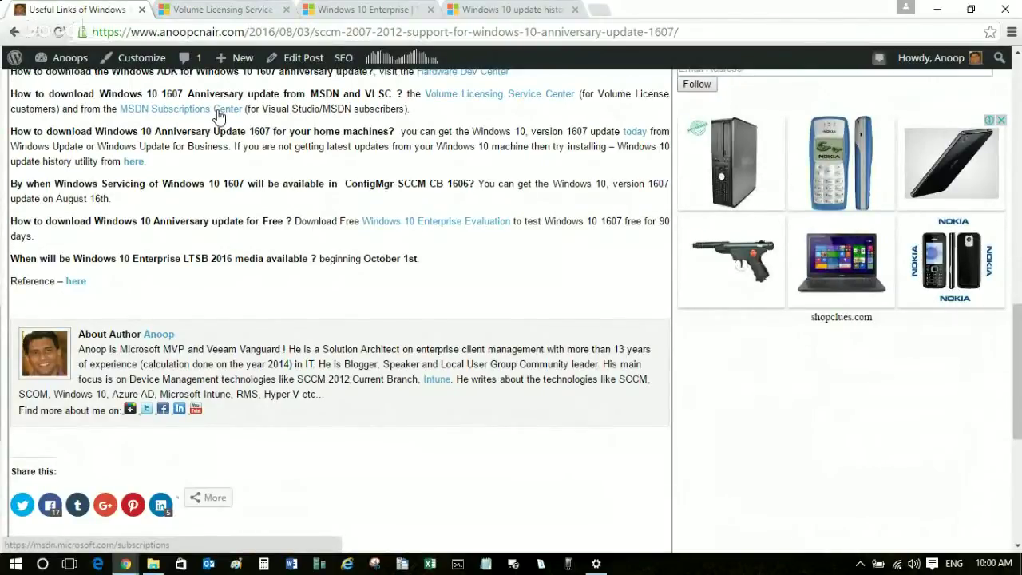
- Search MSDN Subscriber Downloads for 'Windows 10' products
{"action": "middle_click", "coordinate": [219, 110]}
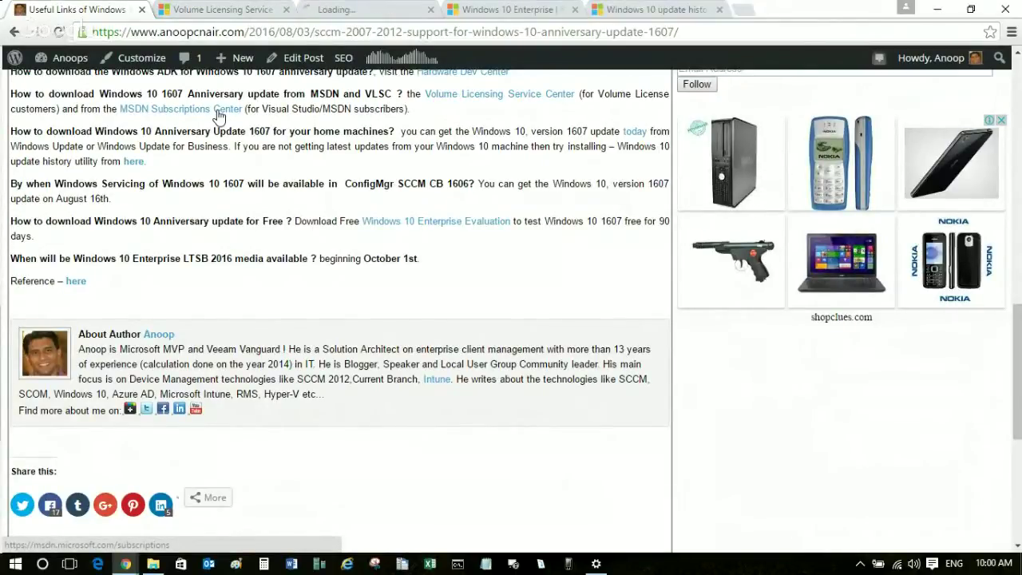
{"action": "left_click", "coordinate": [334, 16]}
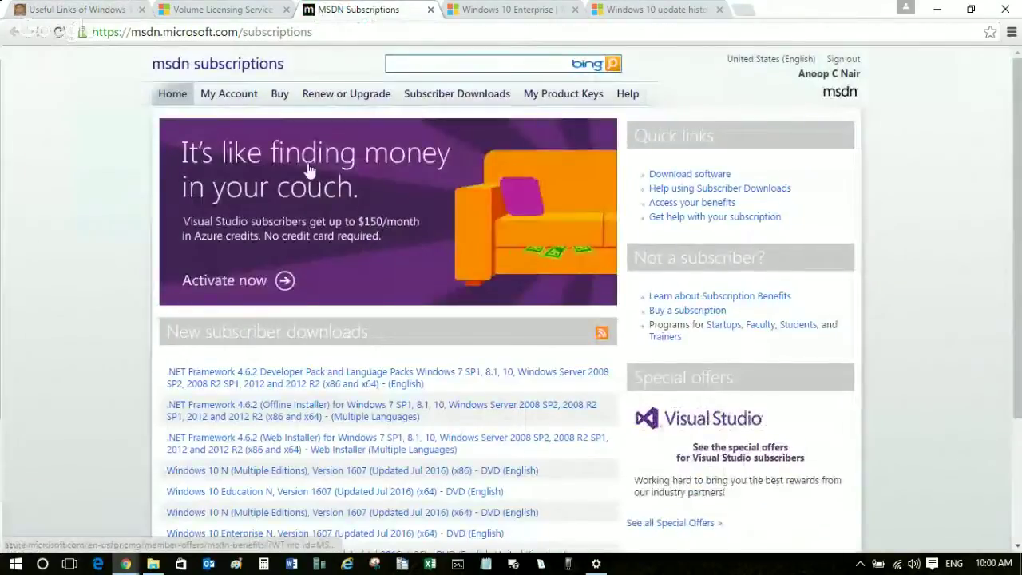
{"action": "left_click", "coordinate": [686, 175]}
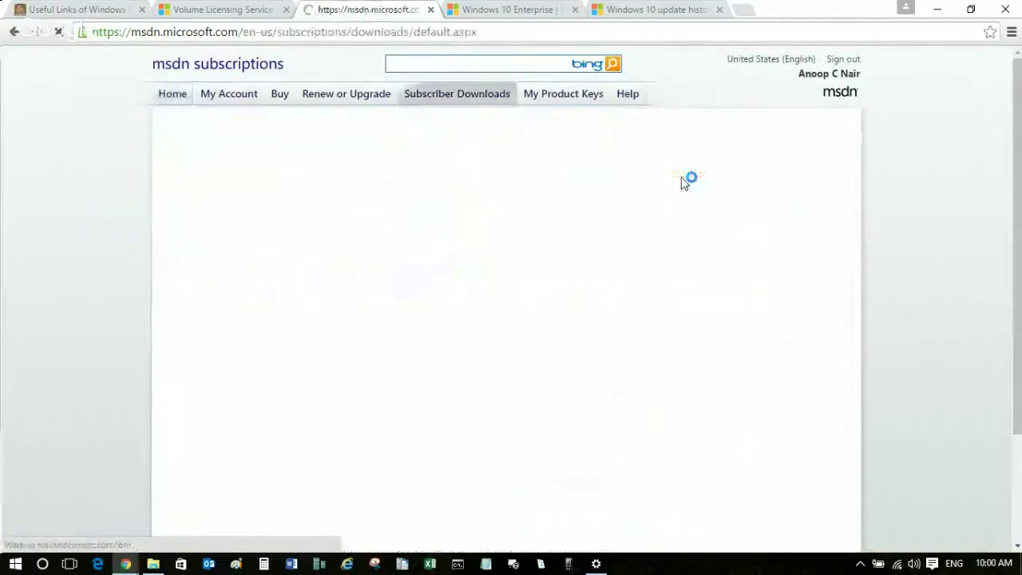
{"action": "type", "text": "Windows 10"}
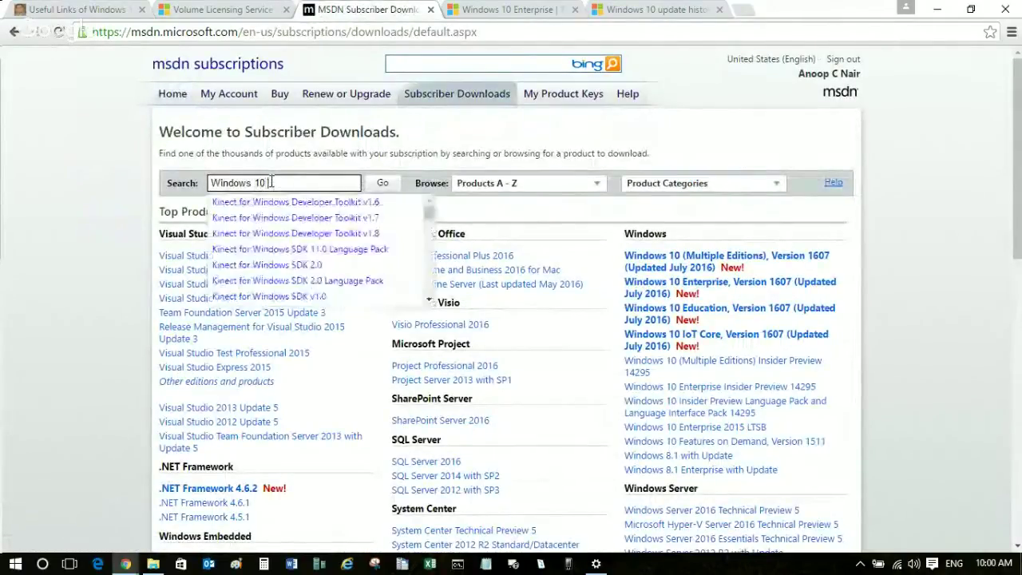
{"action": "left_click", "coordinate": [385, 185]}
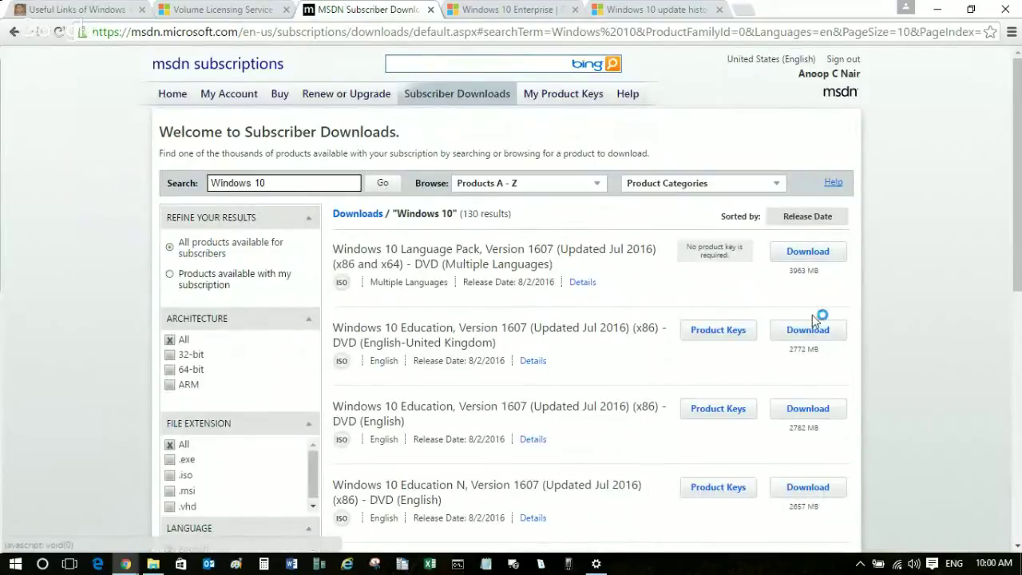
- Glance at the Volume Licensing Service Center tab, then go back to the blog article
{"action": "left_click", "coordinate": [240, 10]}
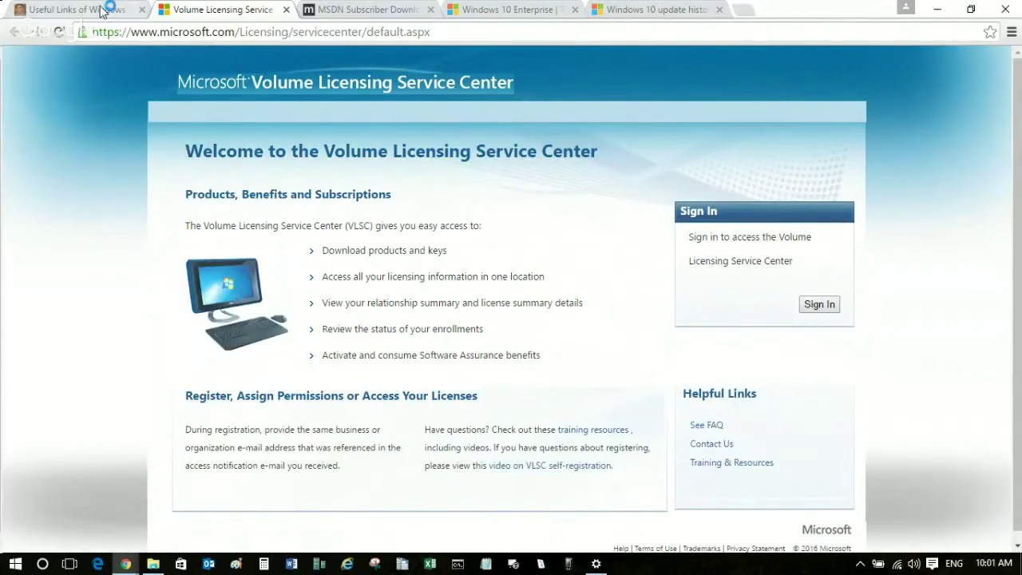
{"action": "left_click", "coordinate": [336, 11]}
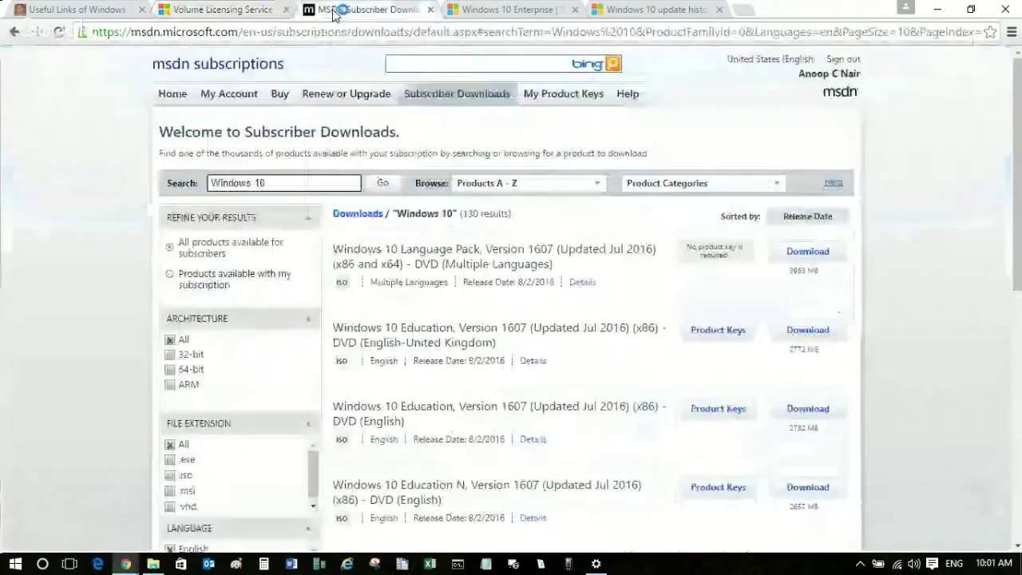
{"action": "left_click", "coordinate": [91, 11]}
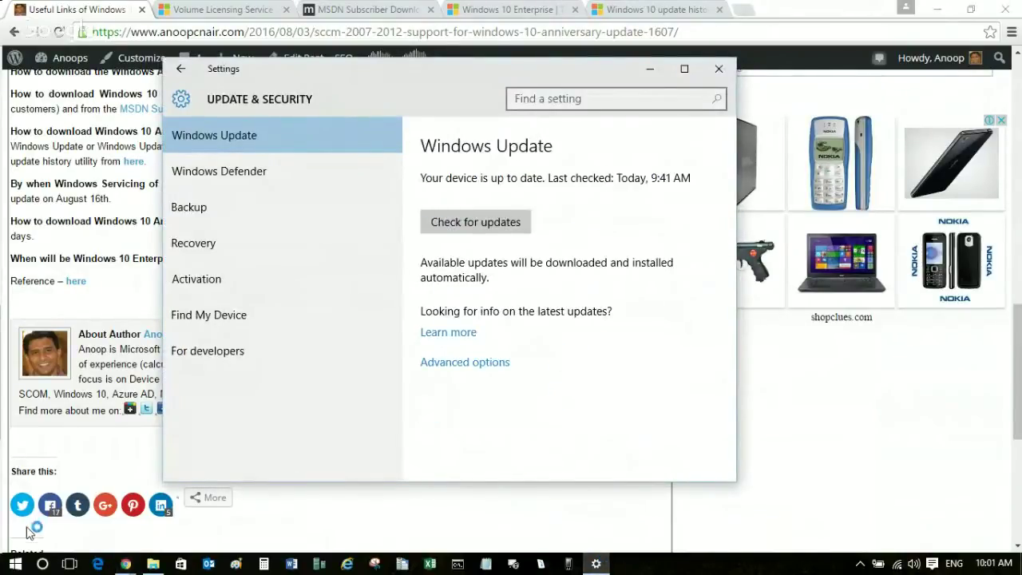
{"action": "left_click", "coordinate": [9, 566]}
{"action": "left_click", "coordinate": [9, 566]}
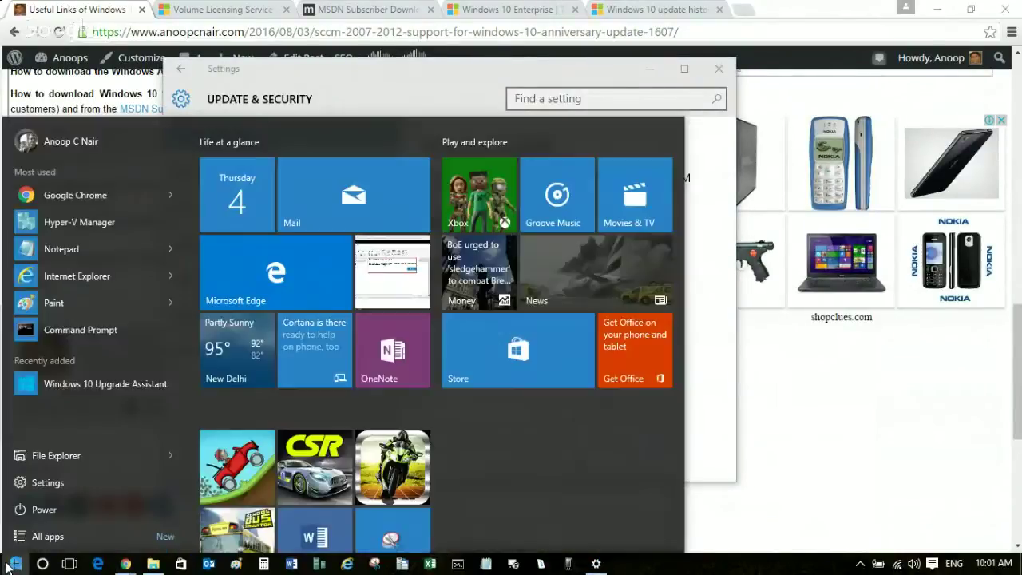
{"action": "left_click", "coordinate": [10, 565]}
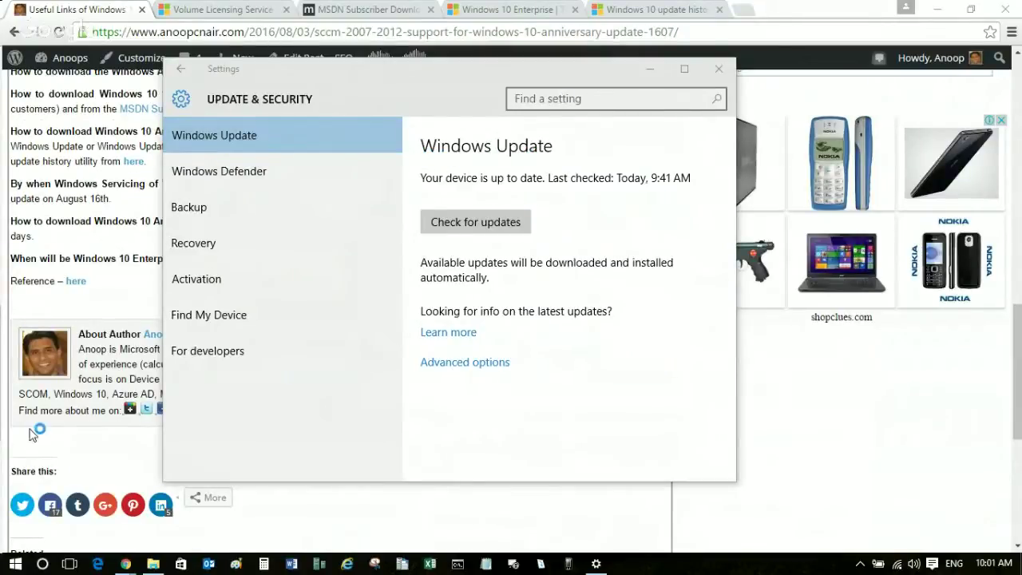
{"action": "left_click", "coordinate": [14, 564]}
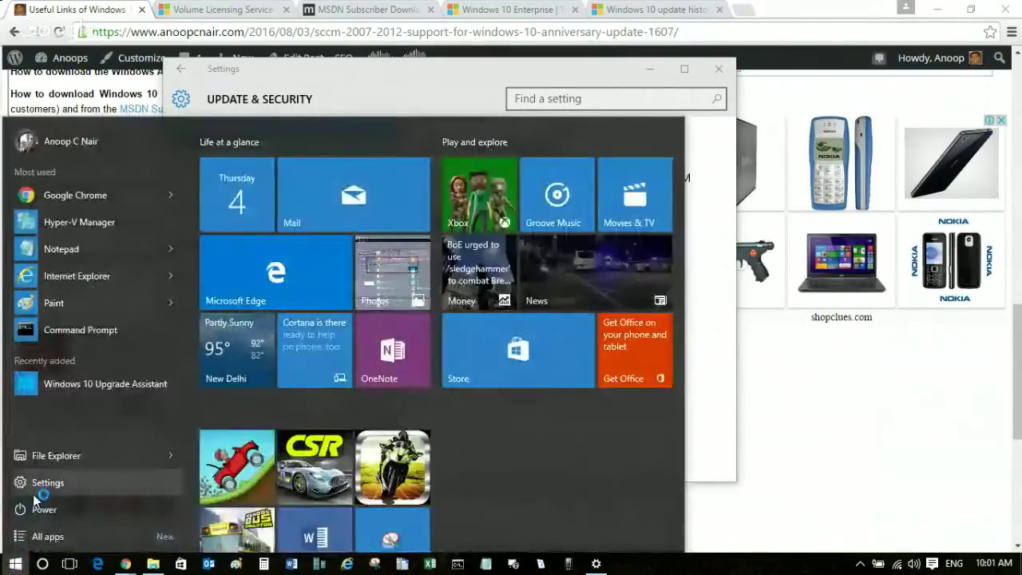
{"action": "left_click", "coordinate": [16, 486]}
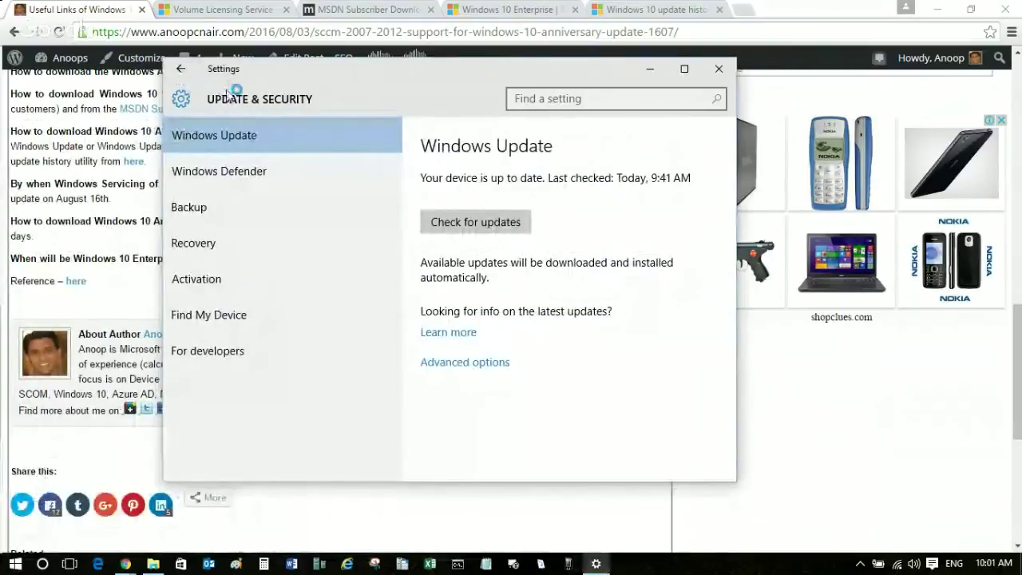
{"action": "left_click", "coordinate": [177, 70]}
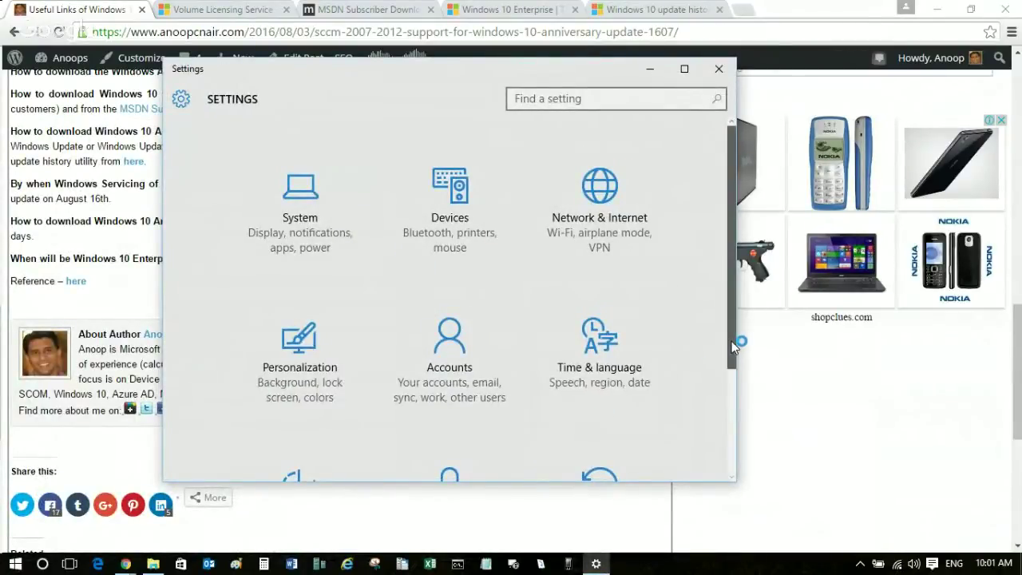
{"action": "scroll", "coordinate": [725, 356], "scroll_direction": "down", "scroll_amount": 3}
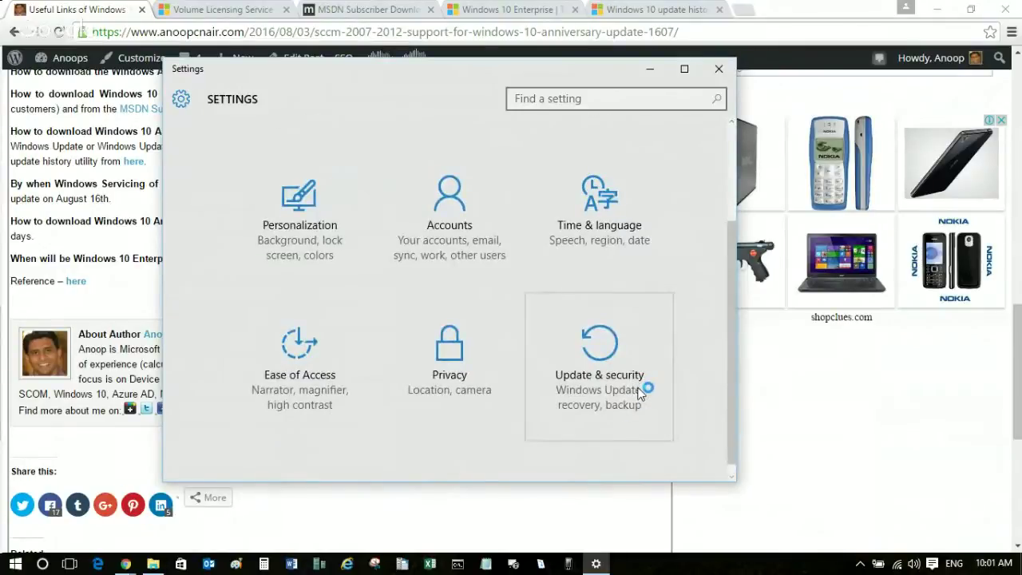
{"action": "left_click", "coordinate": [639, 393]}
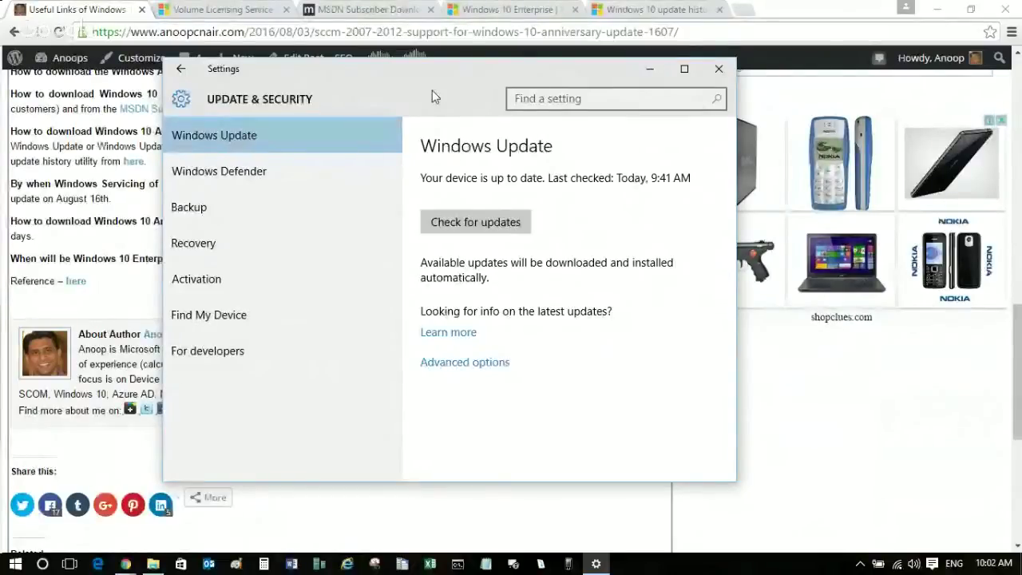
- Cycle through the open tabs to the Windows 10 update history page and scroll it
{"action": "left_click", "coordinate": [438, 11]}
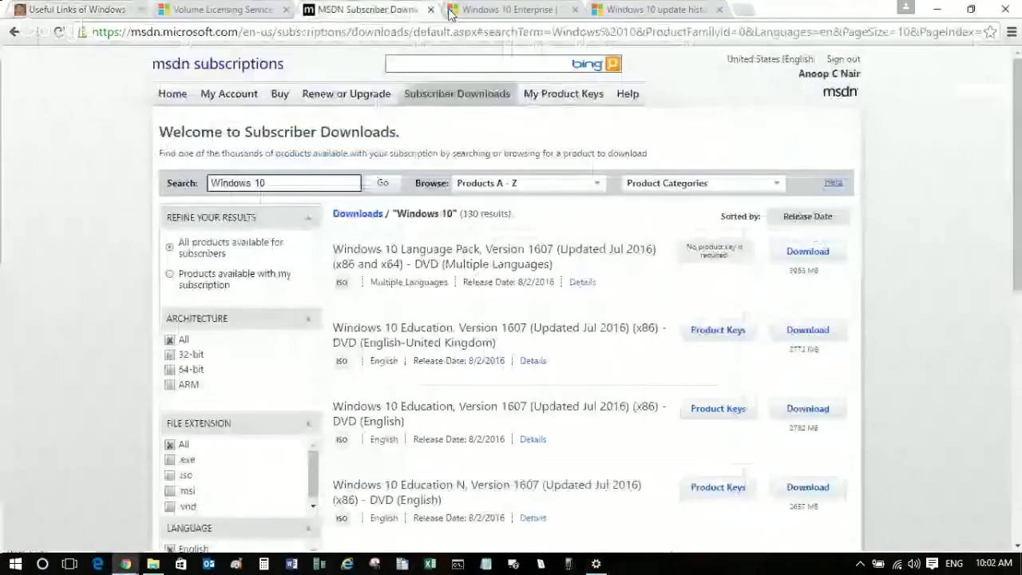
{"action": "left_click", "coordinate": [459, 11]}
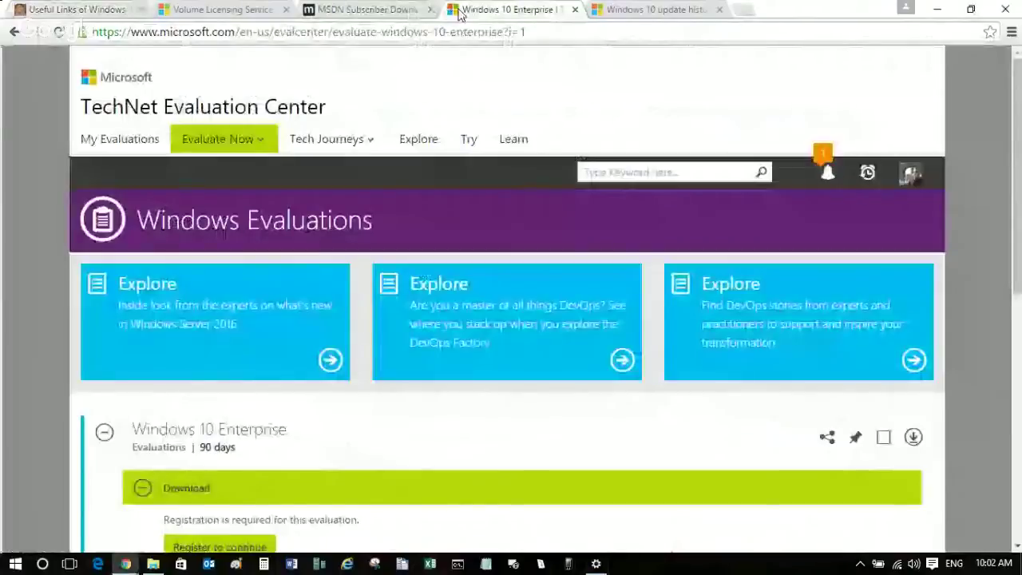
{"action": "left_click", "coordinate": [619, 11]}
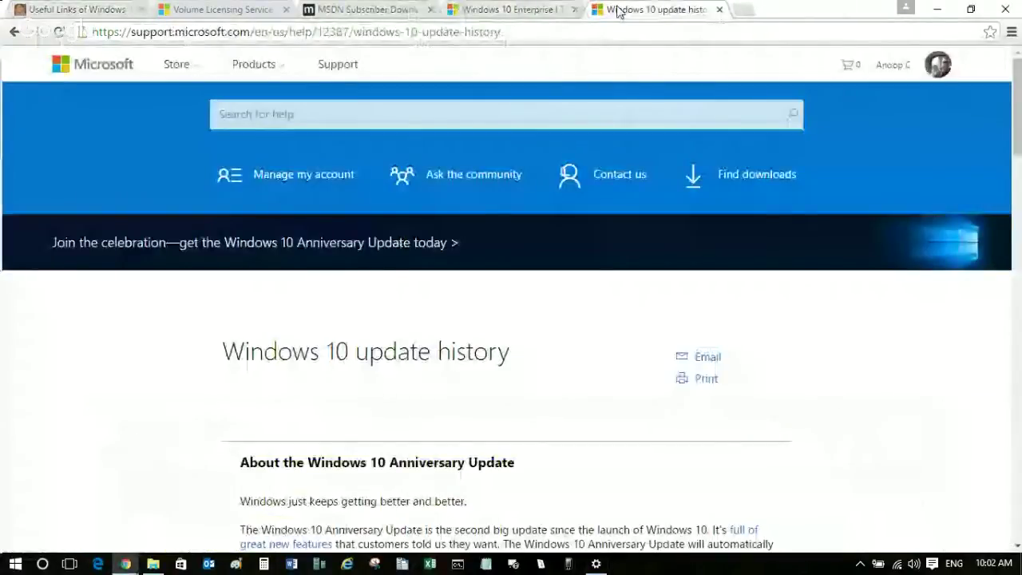
{"action": "left_click_drag", "start_coordinate": [1019, 115], "coordinate": [1018, 118]}
{"action": "scroll", "coordinate": [572, 61], "scroll_direction": "up", "scroll_amount": 1}
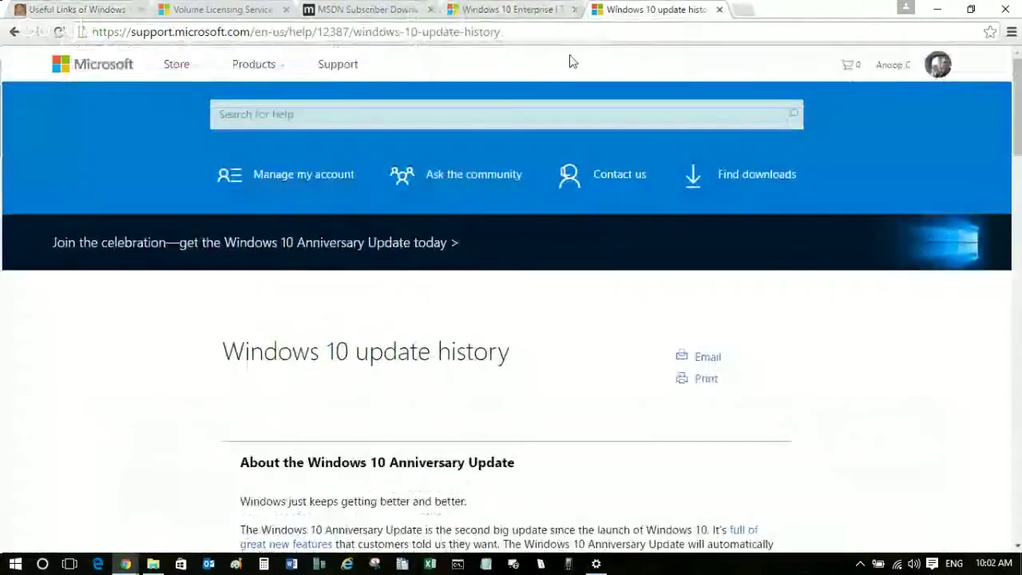
{"action": "key", "text": "ctrl+l"}
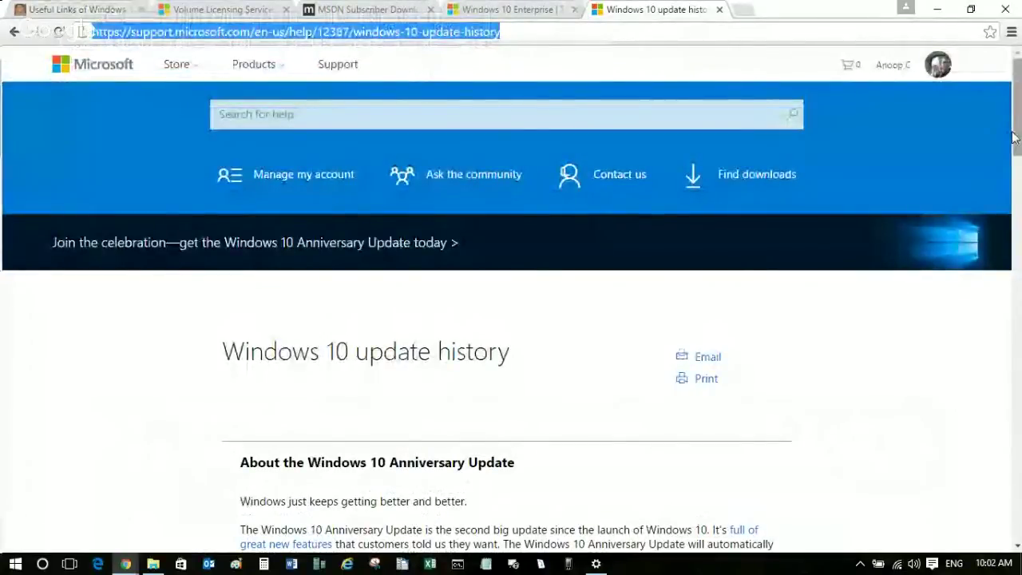
{"action": "left_click_drag", "start_coordinate": [1014, 137], "coordinate": [1013, 211]}
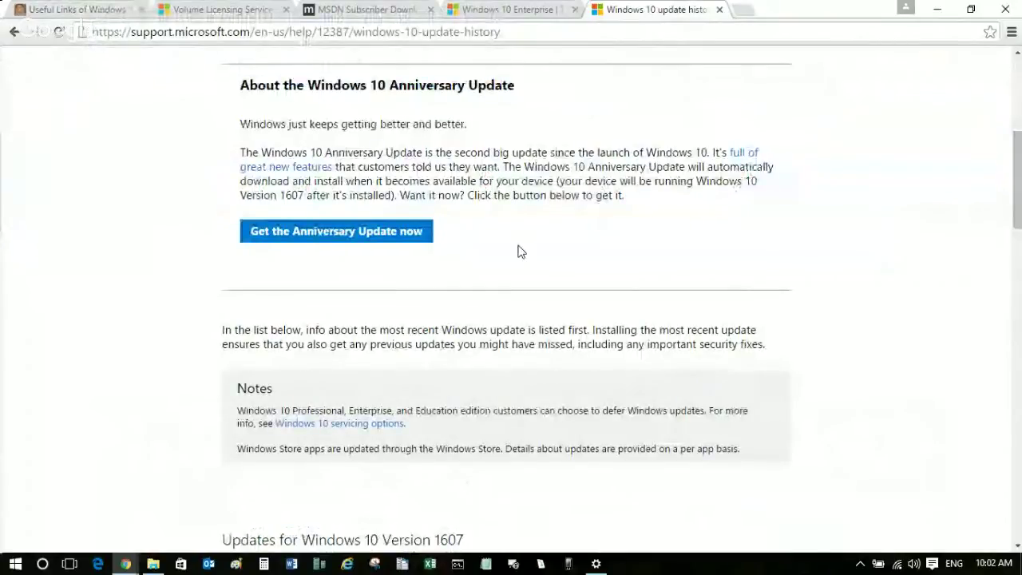
- Check that Windows Update reports the device up to date, then minimize Settings and Chrome
{"action": "left_click", "coordinate": [596, 564]}
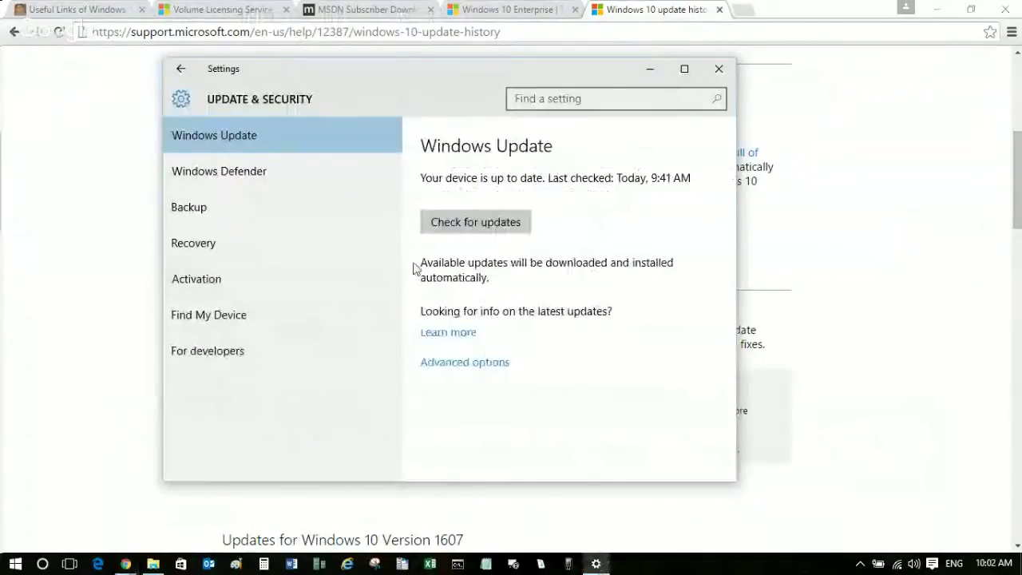
{"action": "left_click", "coordinate": [650, 69]}
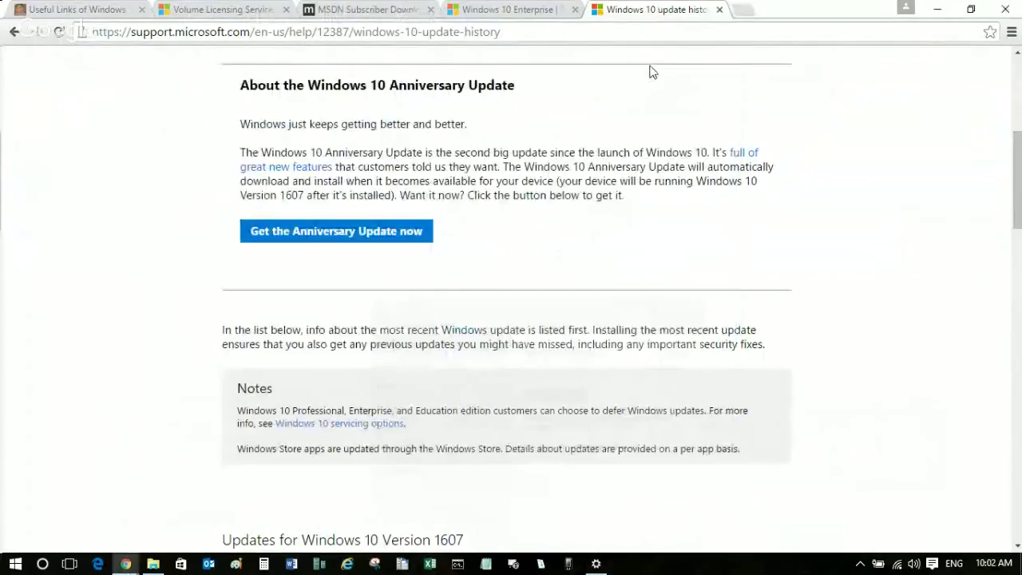
{"action": "left_click", "coordinate": [939, 15]}
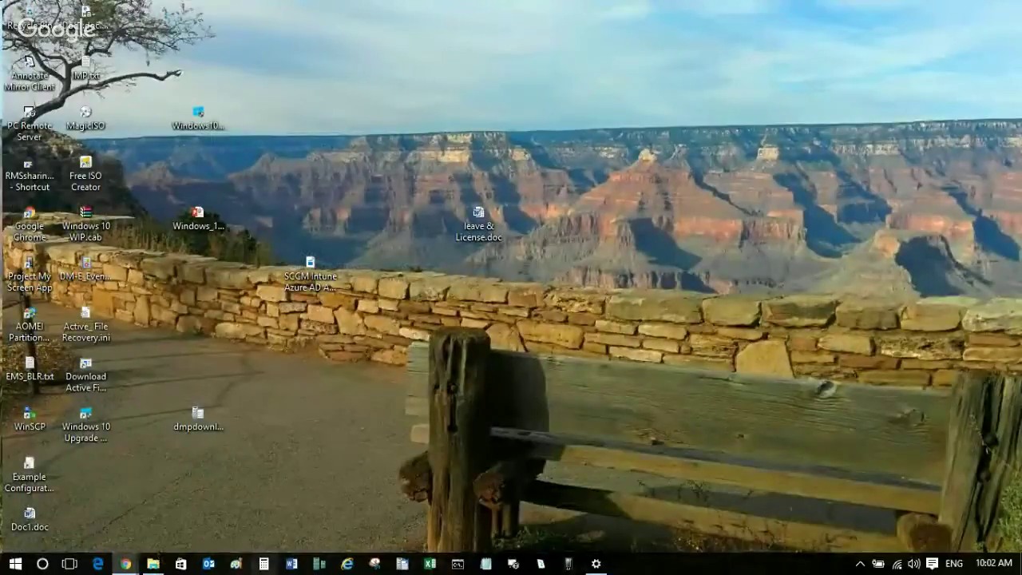
- Bring up the running Windows 10 Update Assistant showing version 10586 versus 14393, then minimize it
{"action": "double_click", "coordinate": [208, 123]}
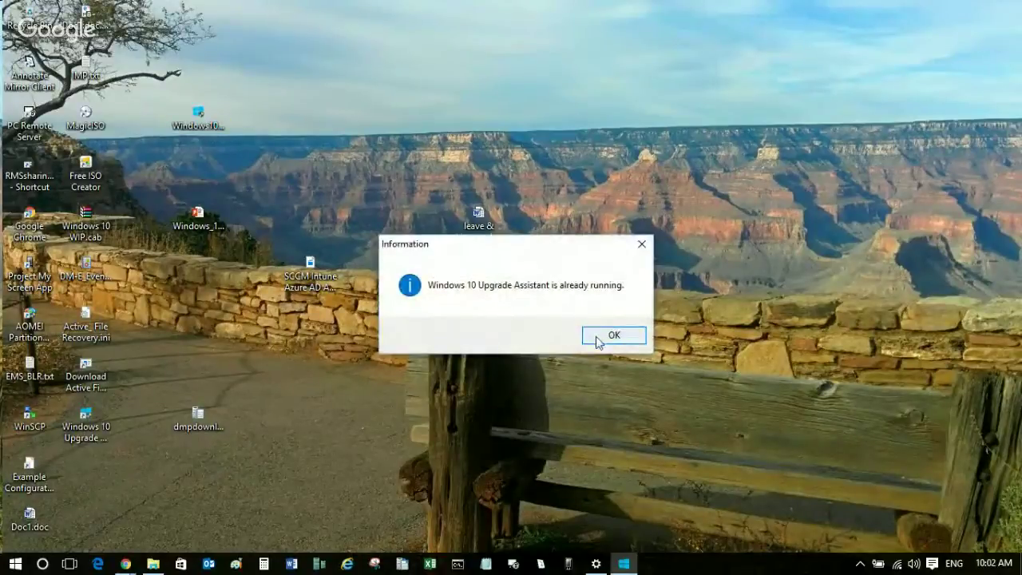
{"action": "left_click", "coordinate": [598, 340]}
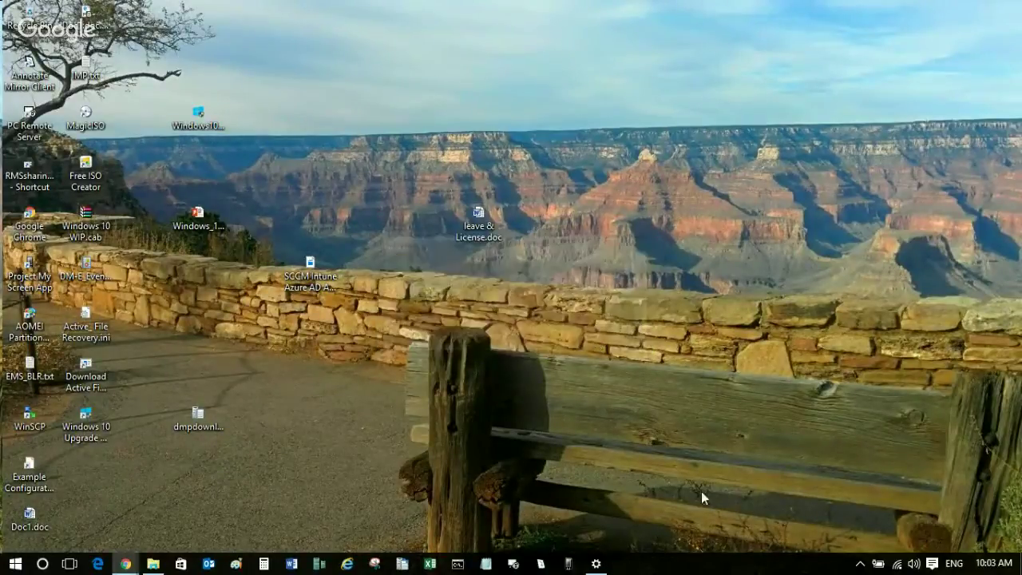
{"action": "left_click", "coordinate": [858, 566]}
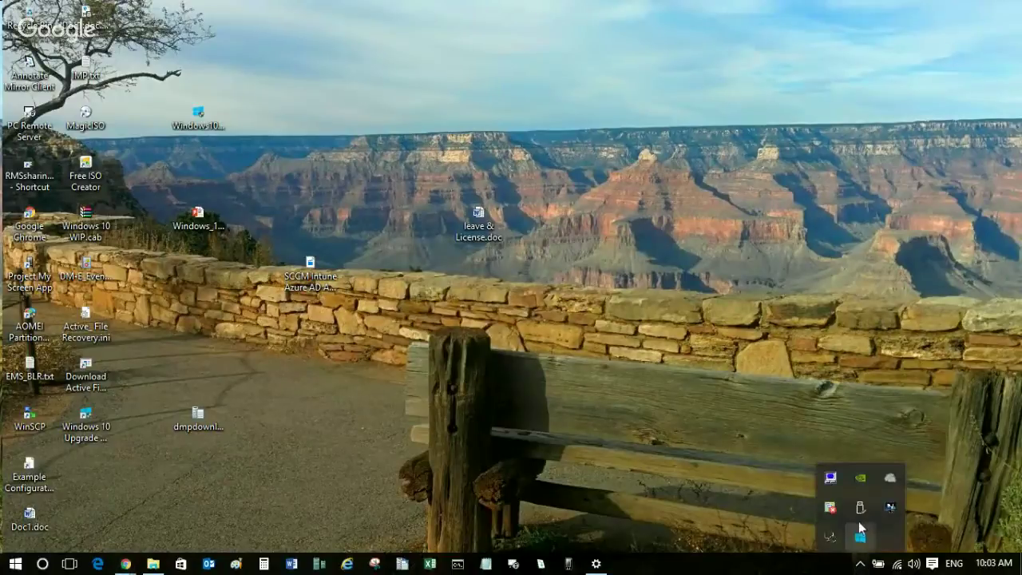
{"action": "left_click", "coordinate": [860, 537]}
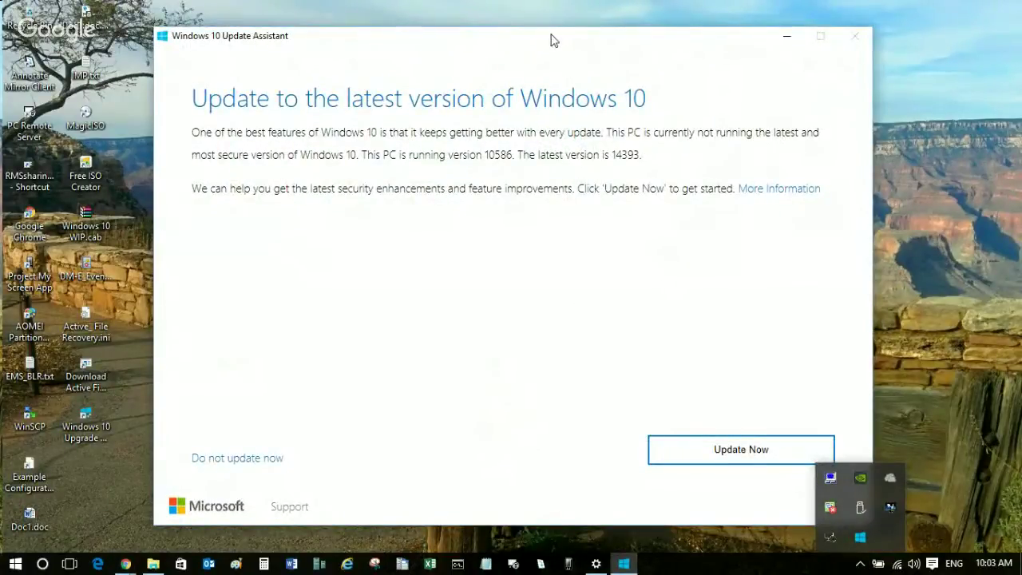
{"action": "left_click", "coordinate": [442, 47]}
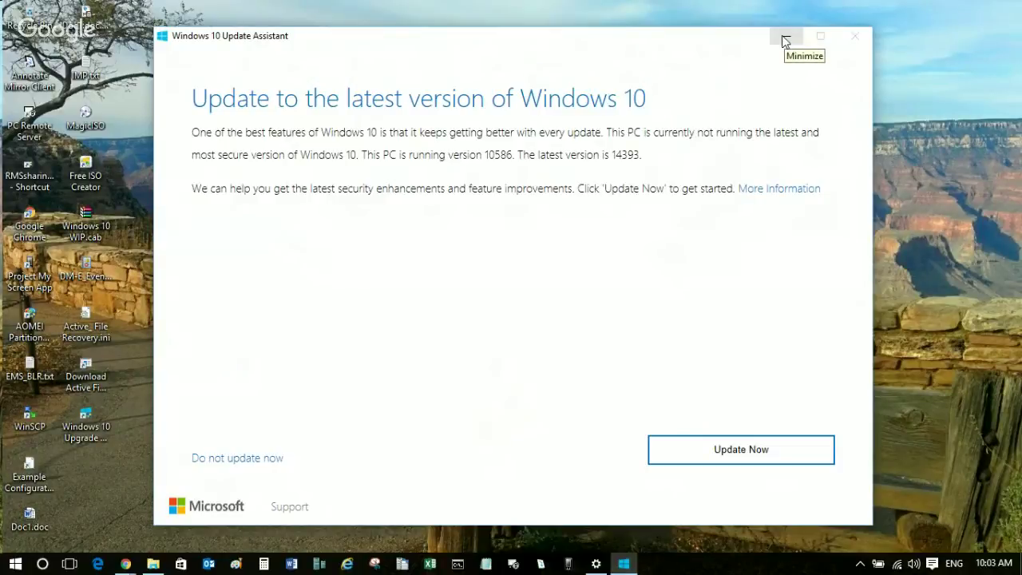
{"action": "left_click", "coordinate": [785, 41]}
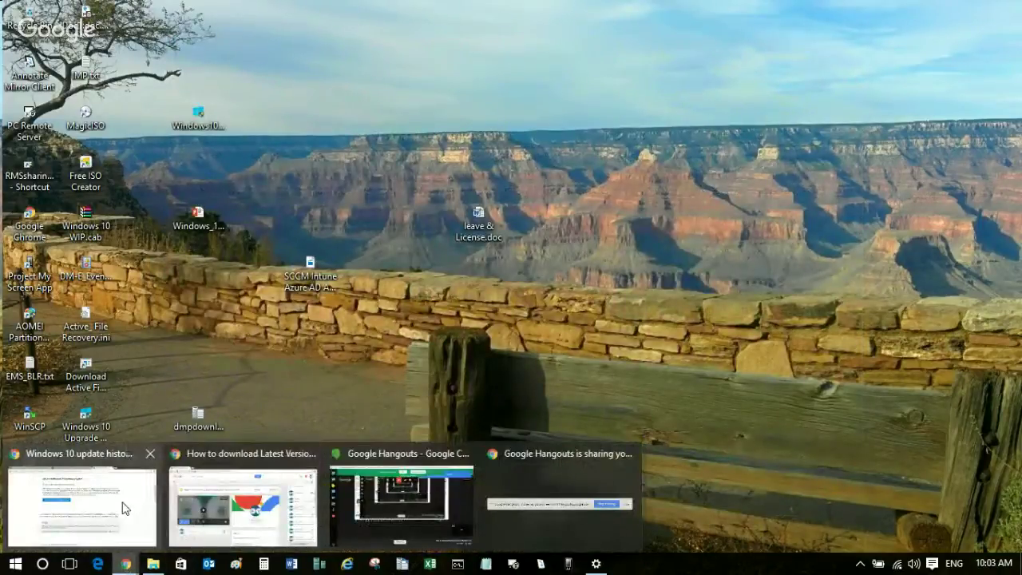
{"action": "mouse_move", "coordinate": [83, 500]}
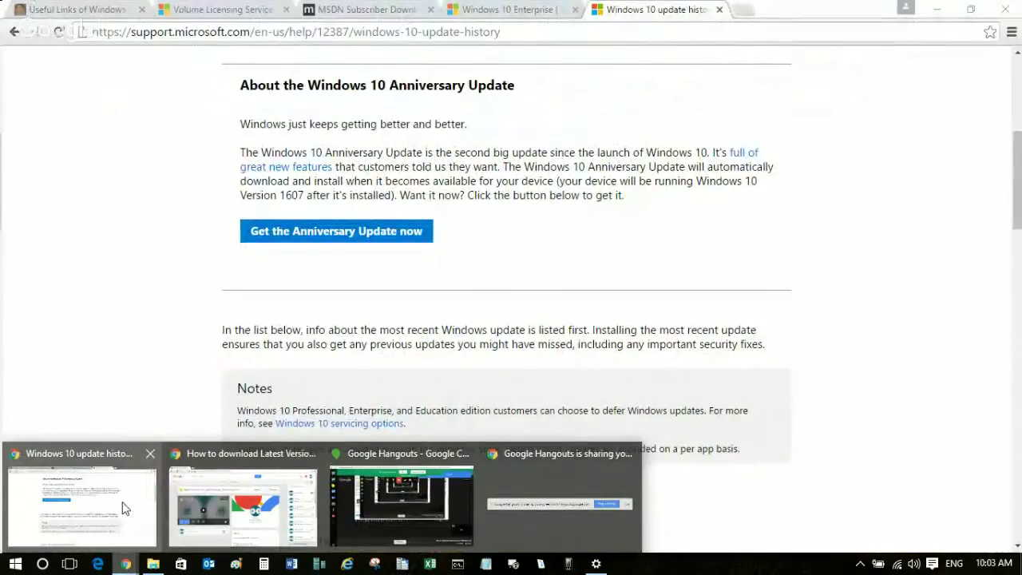
- Switch to the anoopcnair.com post, briefly rechecking Windows Update status in Settings
{"action": "left_click", "coordinate": [124, 509]}
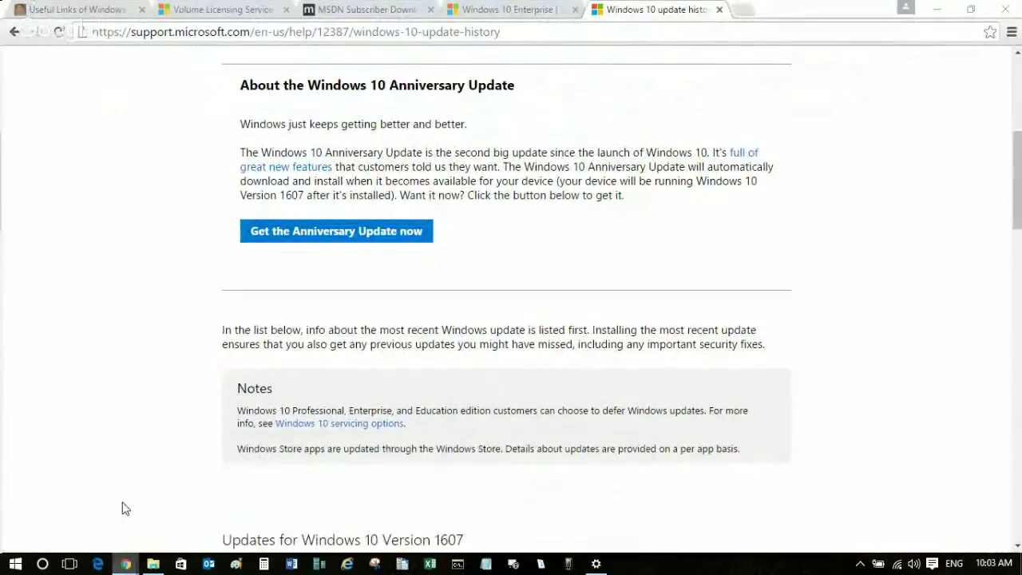
{"action": "left_click", "coordinate": [98, 16]}
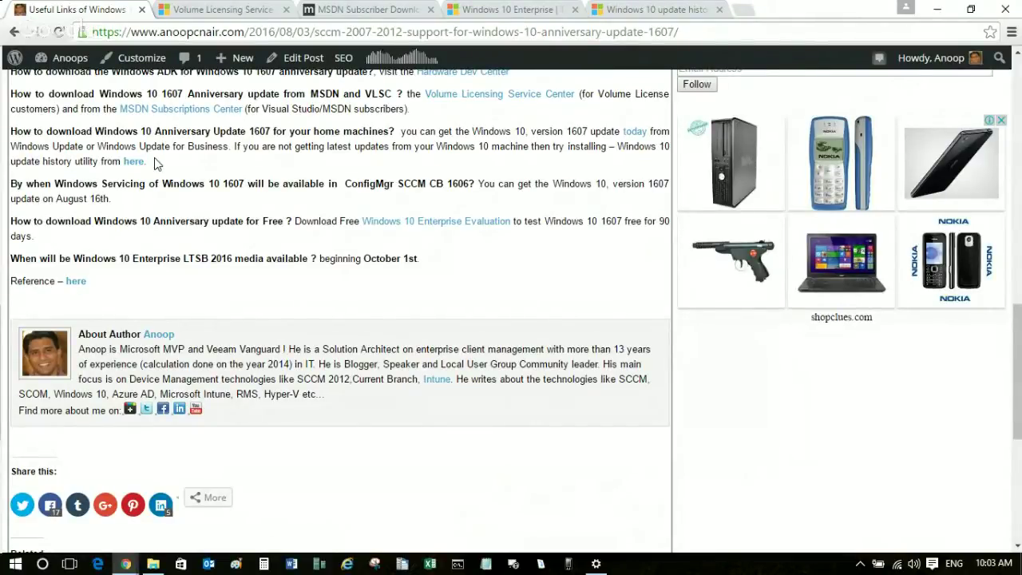
{"action": "left_click", "coordinate": [598, 564]}
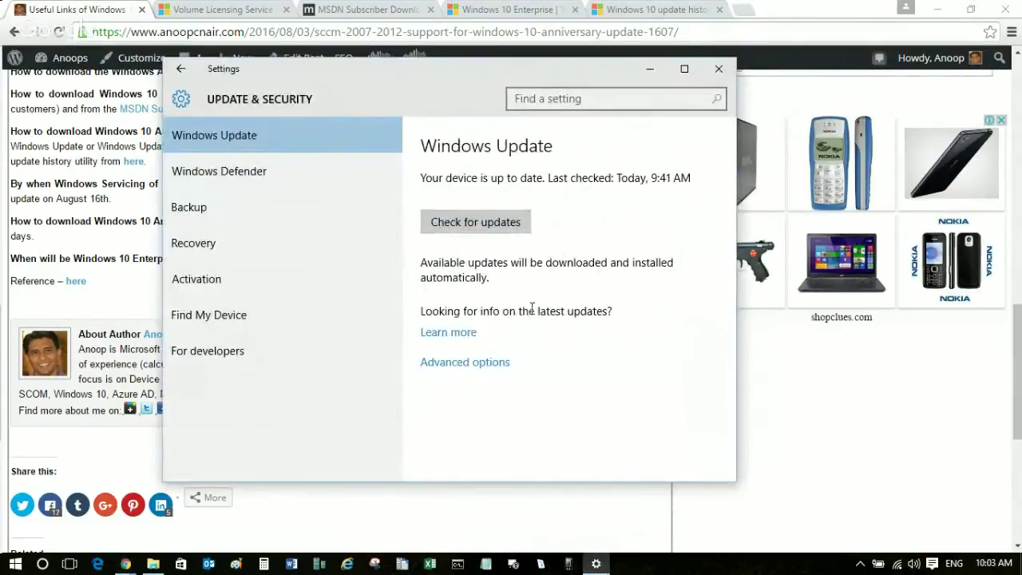
{"action": "left_click", "coordinate": [650, 69]}
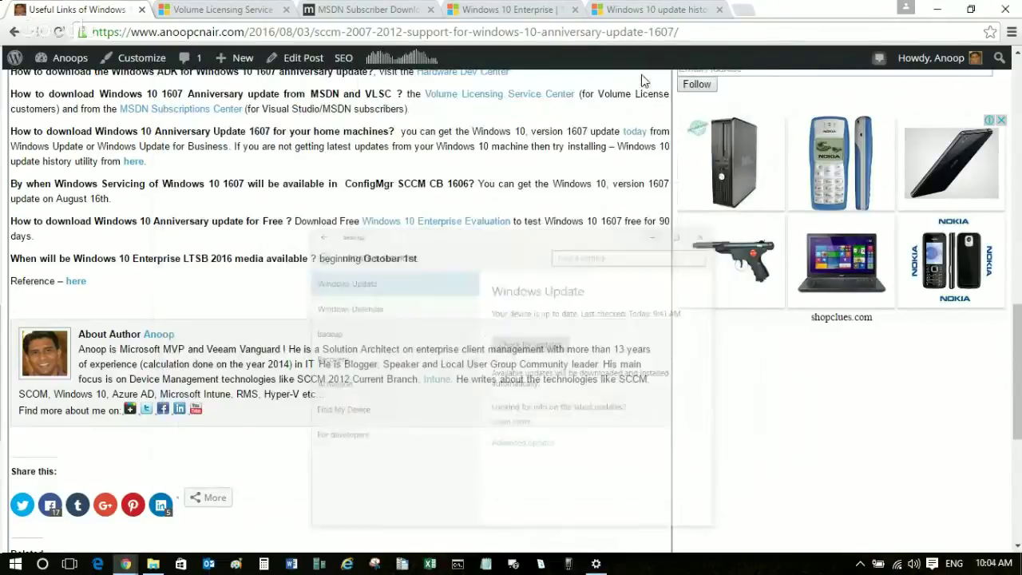
- Highlight the post's notes on 1607 servicing and the free Windows 10 Enterprise Evaluation
{"action": "left_click_drag", "start_coordinate": [112, 198], "coordinate": [12, 179]}
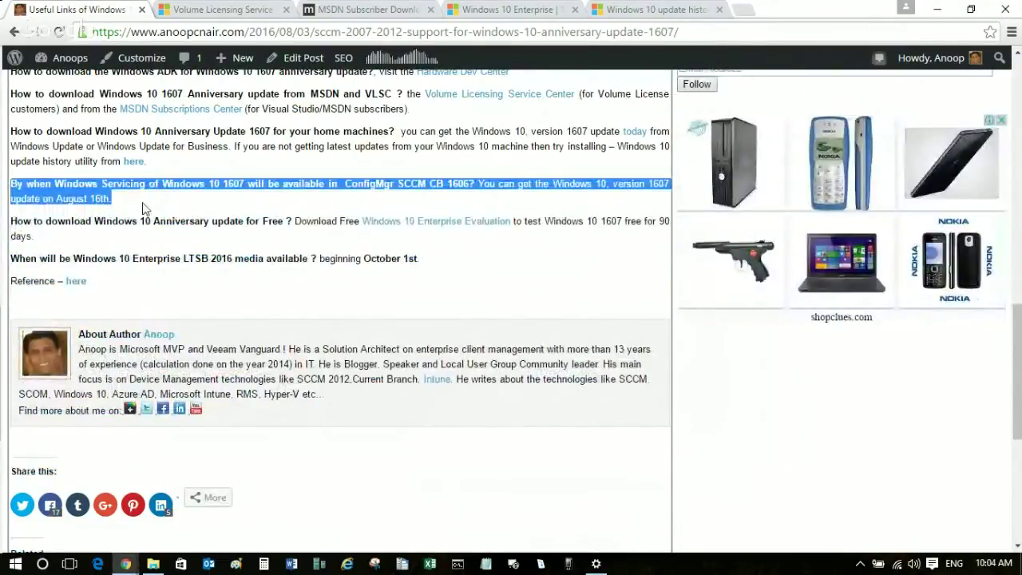
{"action": "left_click", "coordinate": [144, 207]}
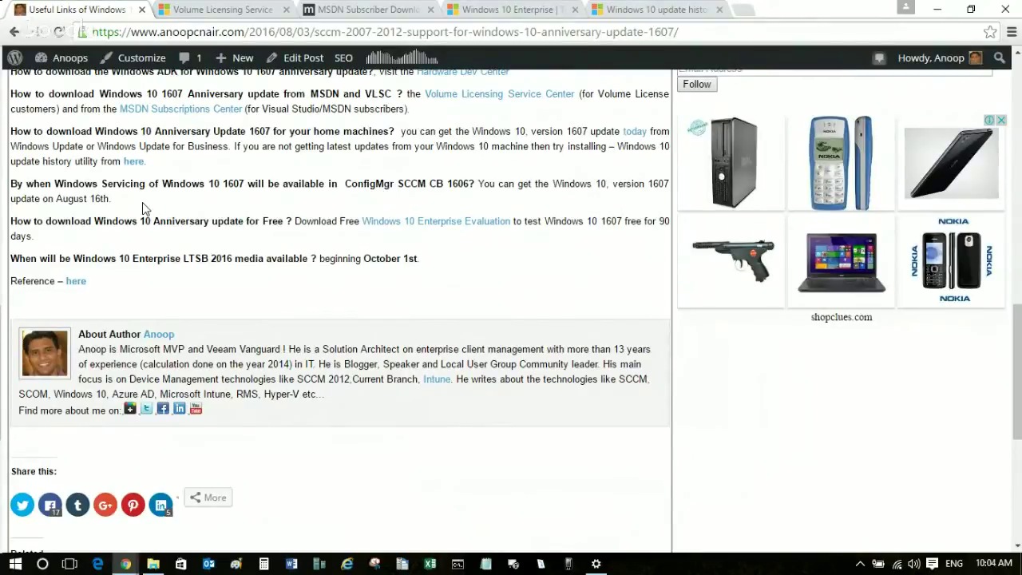
{"action": "mouse_move", "coordinate": [9, 258]}
{"action": "left_mouse_down"}
{"action": "mouse_move", "coordinate": [4, 224]}
{"action": "mouse_move", "coordinate": [40, 241]}
{"action": "left_mouse_up"}
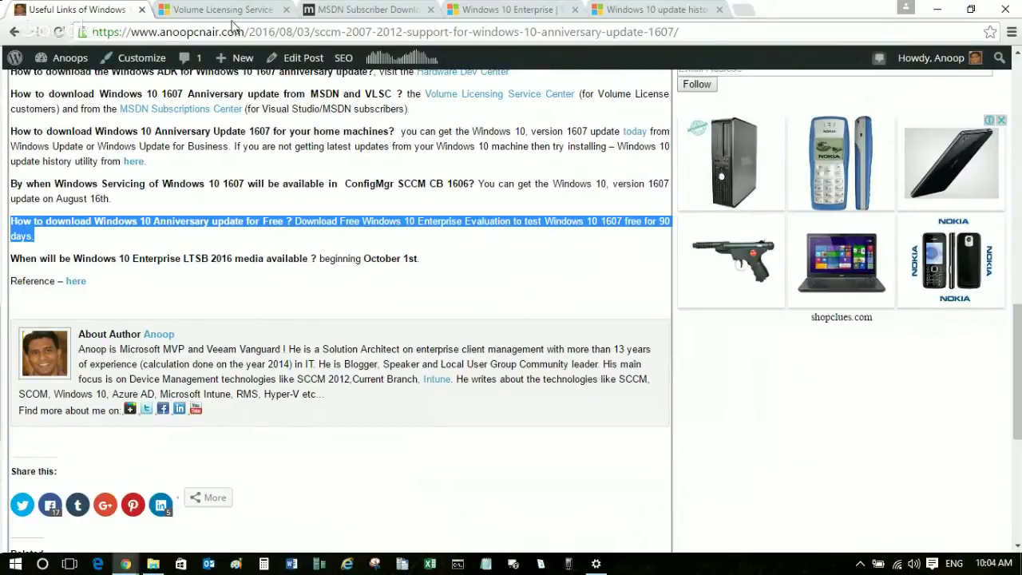
{"action": "left_click", "coordinate": [234, 239]}
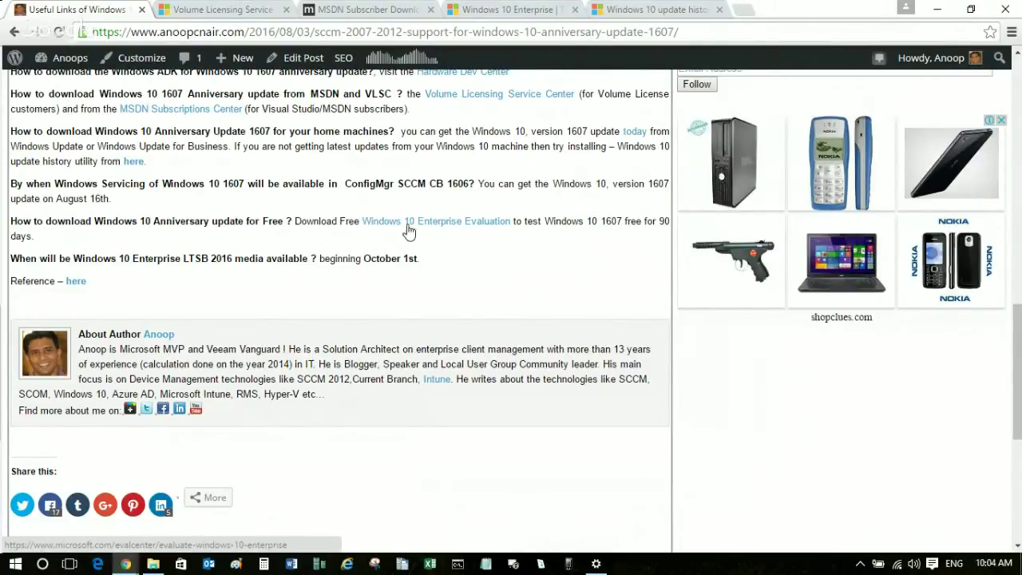
- Switch to the TechNet Evaluation Center Windows 10 Enterprise page and scroll to its download section
{"action": "left_click", "coordinate": [502, 9]}
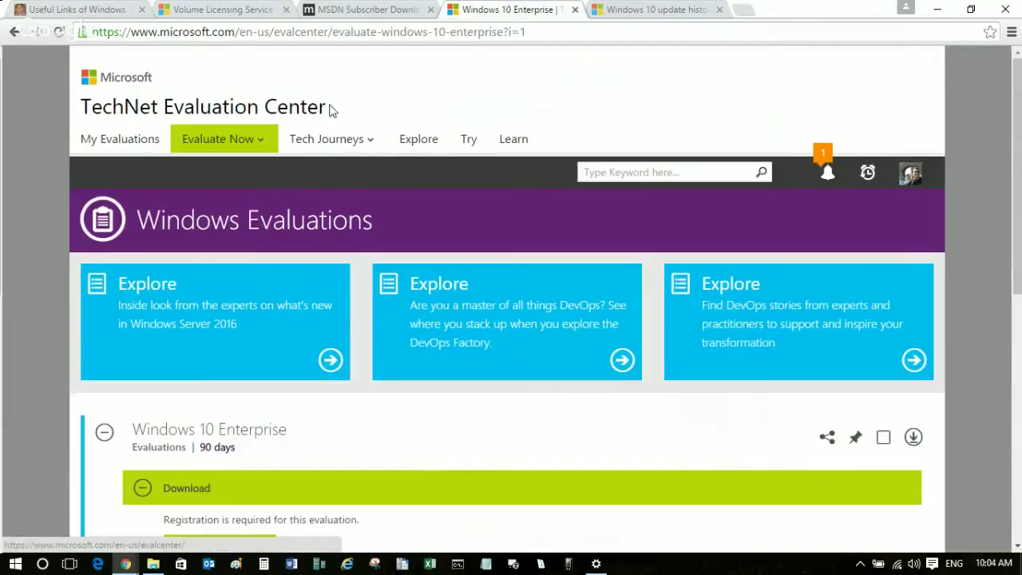
{"action": "left_click_drag", "start_coordinate": [342, 112], "coordinate": [76, 109]}
{"action": "left_click", "coordinate": [377, 111]}
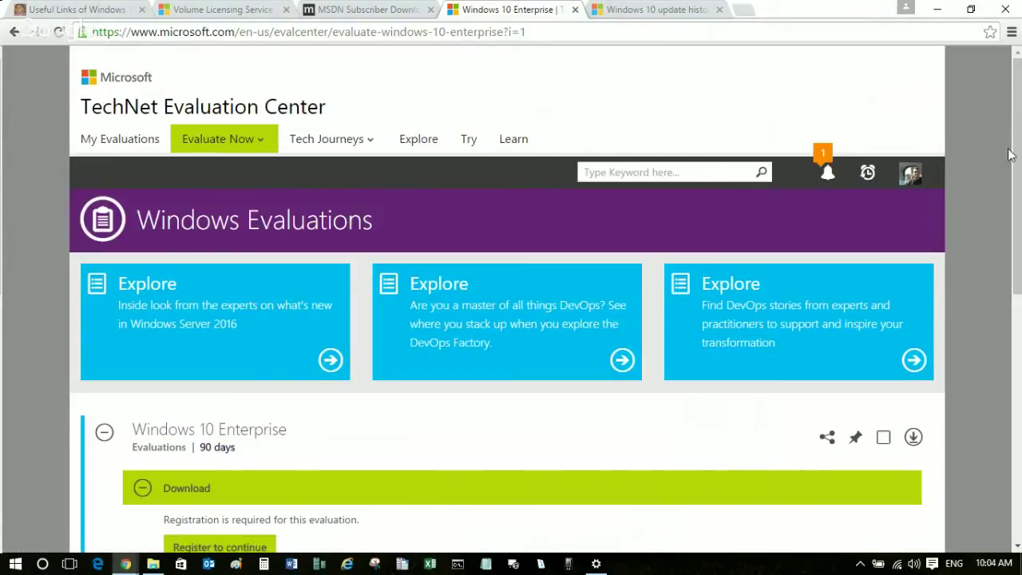
{"action": "left_click_drag", "start_coordinate": [1019, 160], "coordinate": [1020, 280]}
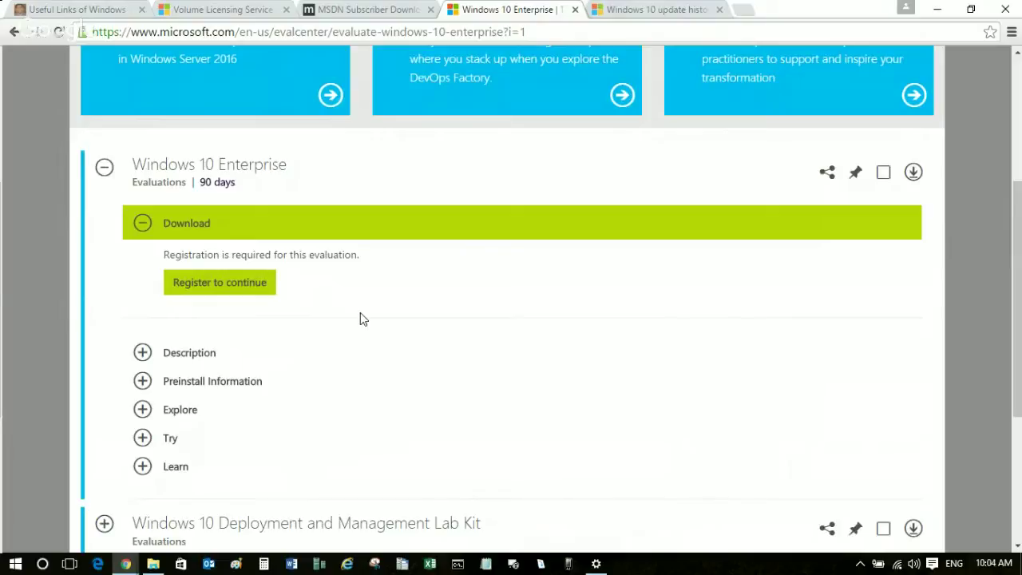
- Register to continue and scroll down to the evaluation download form
{"action": "left_click", "coordinate": [248, 286]}
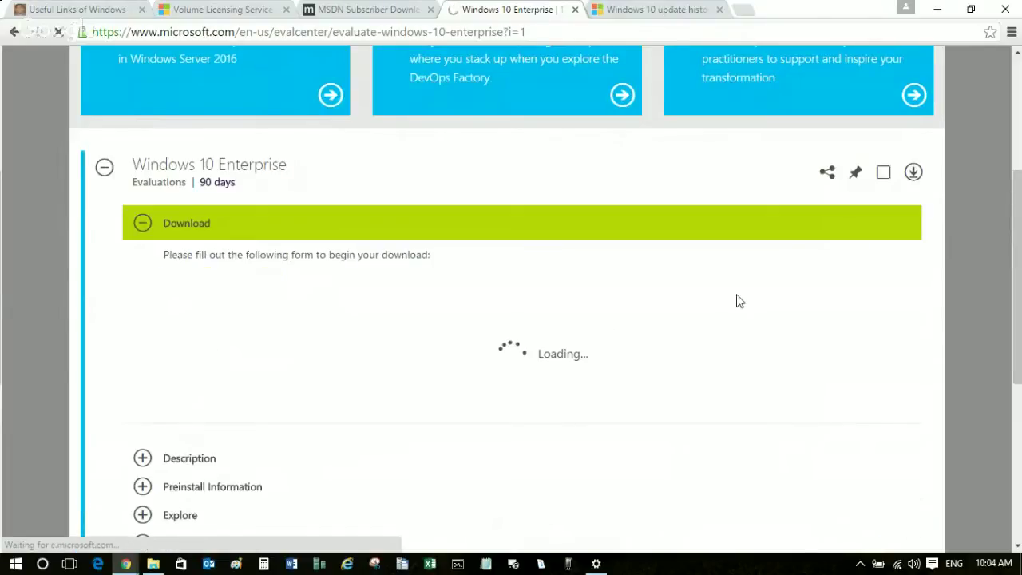
{"action": "left_click_drag", "start_coordinate": [1017, 251], "coordinate": [1017, 312]}
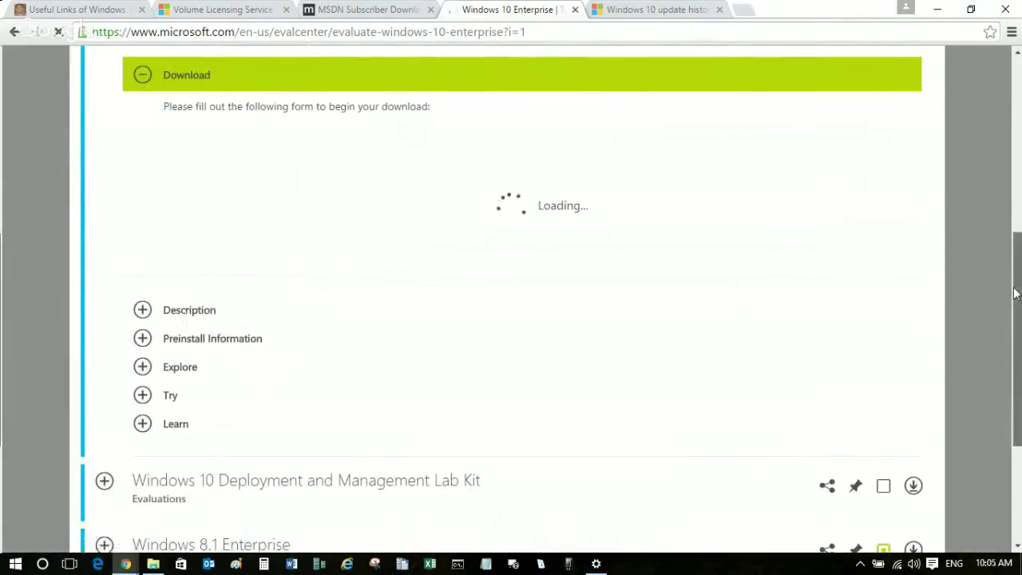
{"action": "scroll", "coordinate": [1015, 293], "scroll_direction": "down", "scroll_amount": 2}
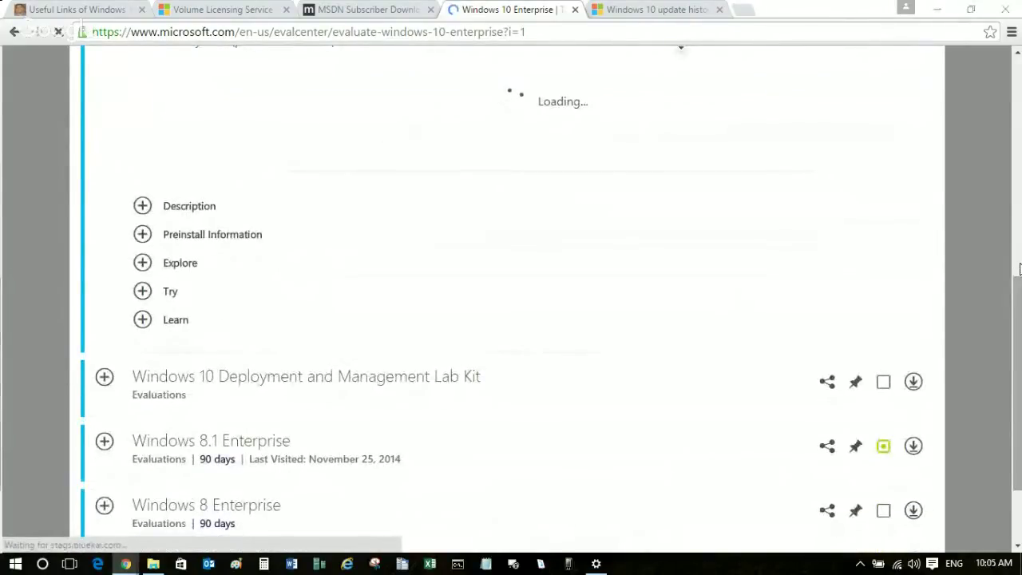
{"action": "scroll", "coordinate": [1020, 269], "scroll_direction": "down", "scroll_amount": 4}
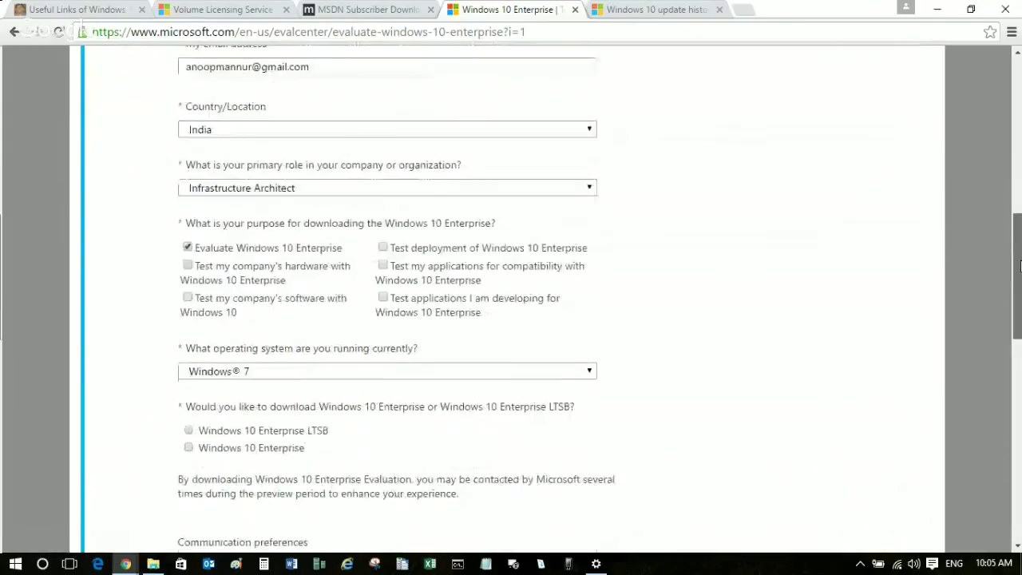
{"action": "scroll", "coordinate": [1019, 269], "scroll_direction": "down", "scroll_amount": 2}
{"action": "scroll", "coordinate": [1019, 268], "scroll_direction": "down", "scroll_amount": 3}
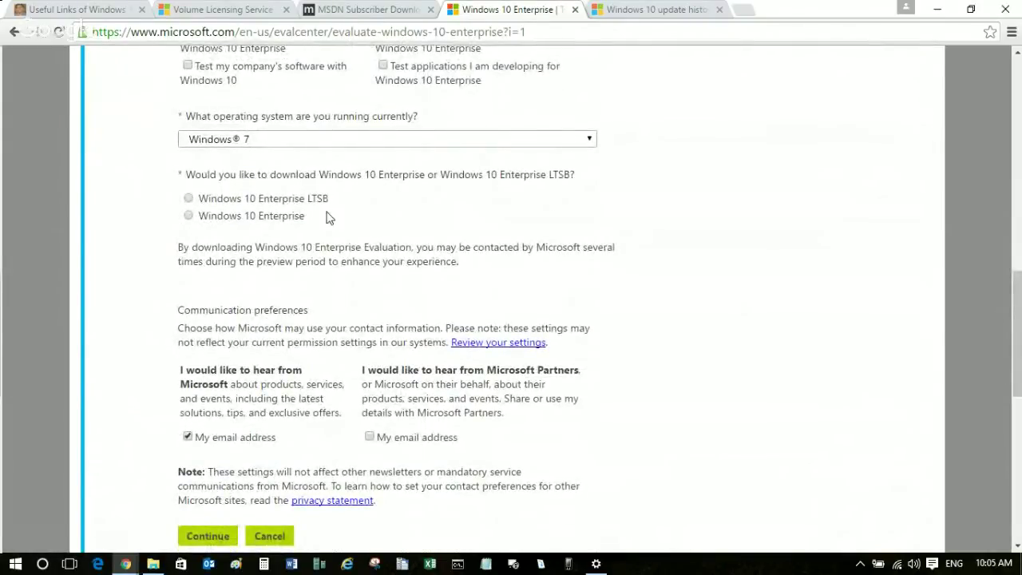
- Choose Windows 10 Enterprise, 64 bit, English and submit to start the ISO download
{"action": "left_click", "coordinate": [187, 216]}
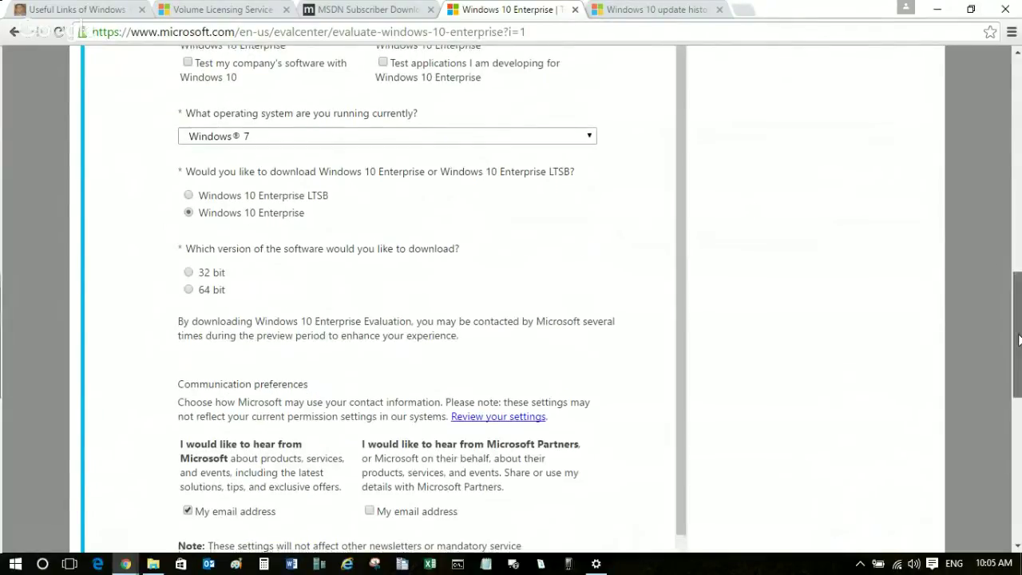
{"action": "scroll", "coordinate": [359, 271], "scroll_direction": "down", "scroll_amount": 1}
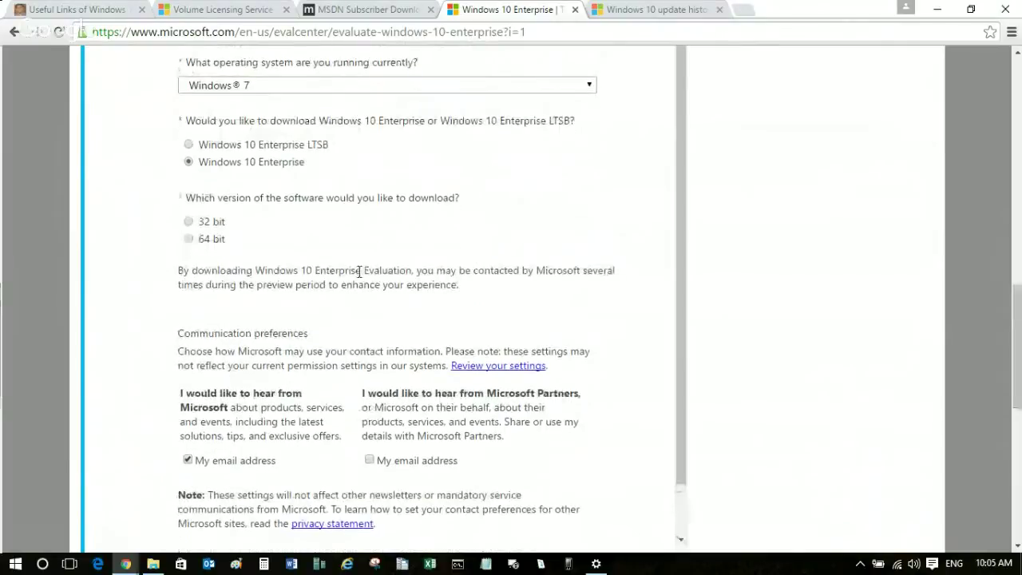
{"action": "left_click", "coordinate": [186, 241]}
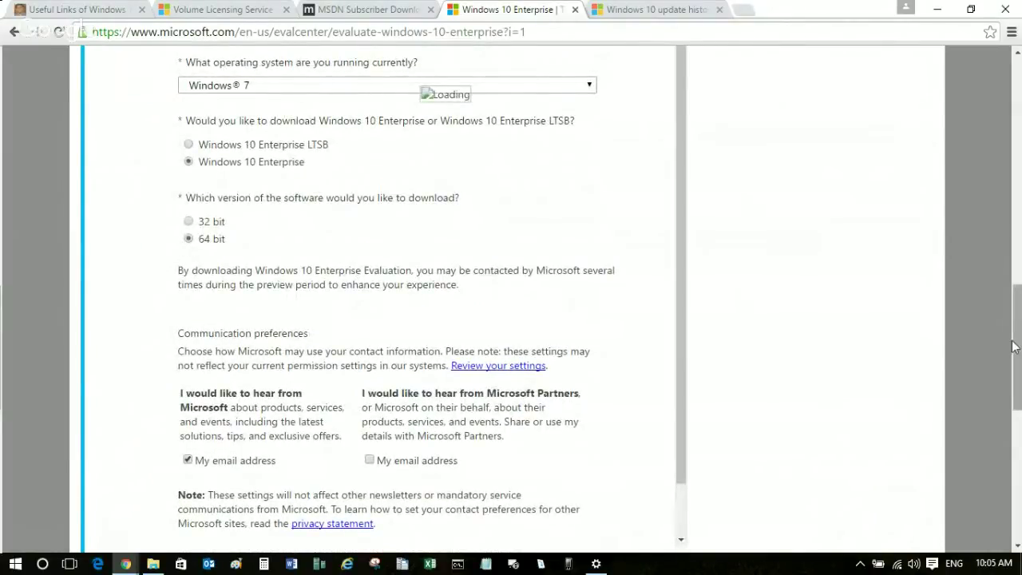
{"action": "left_click_drag", "start_coordinate": [1016, 348], "coordinate": [1016, 364]}
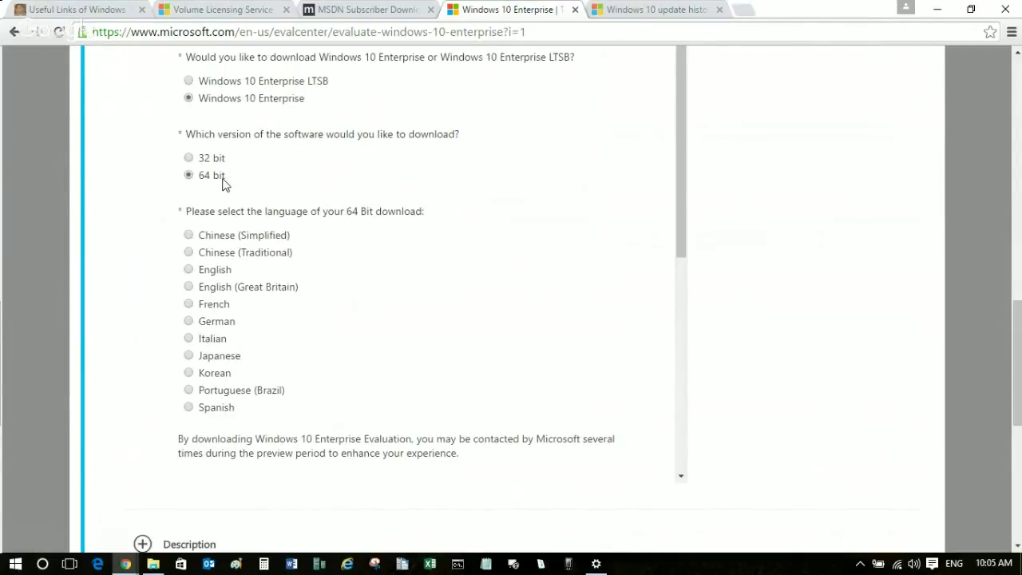
{"action": "left_click", "coordinate": [189, 270]}
{"action": "left_click_drag", "start_coordinate": [677, 253], "coordinate": [677, 452]}
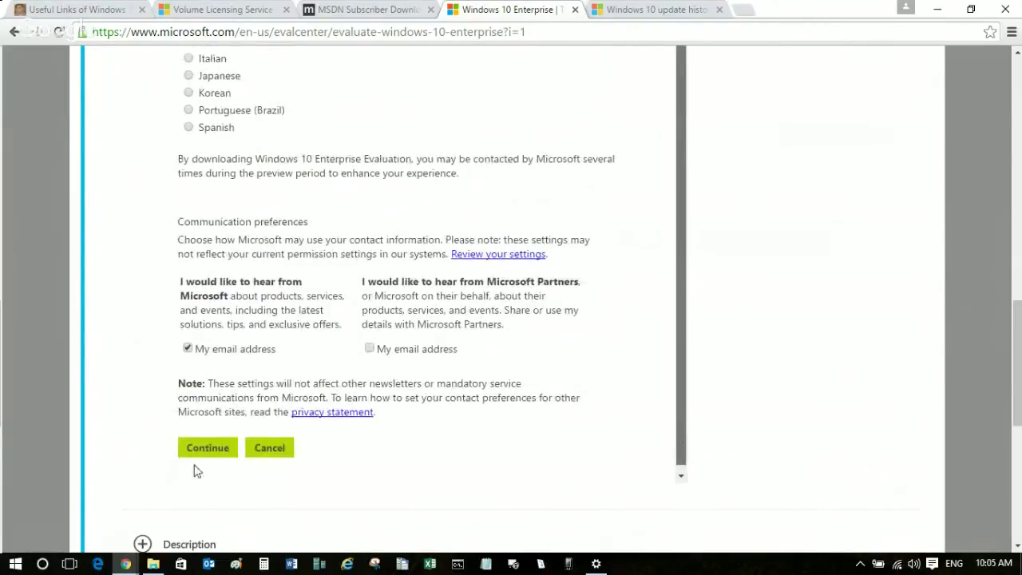
{"action": "left_click", "coordinate": [207, 448]}
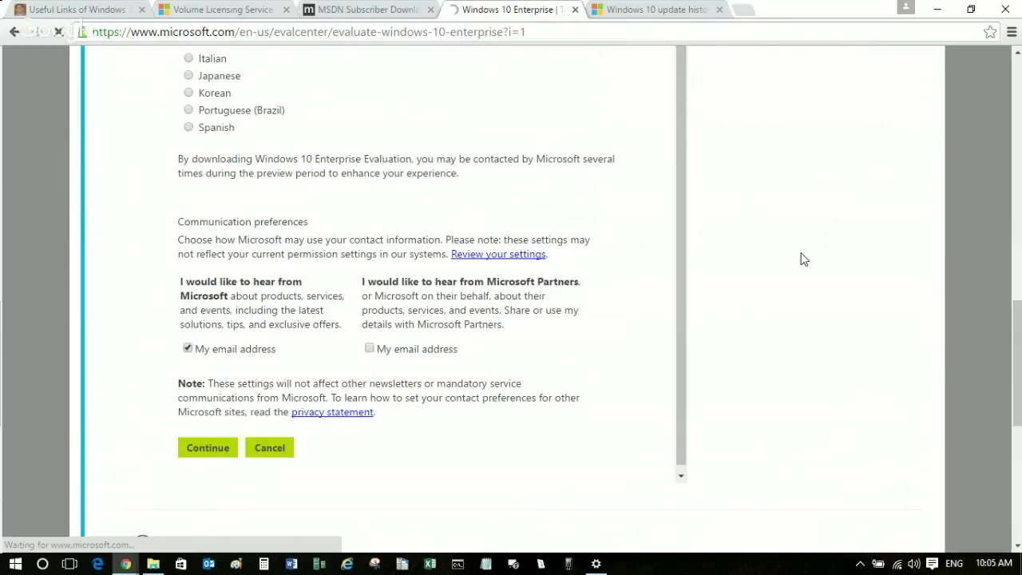
{"action": "mouse_move", "coordinate": [1018, 365]}
{"action": "left_mouse_down"}
{"action": "mouse_move", "coordinate": [1021, 190]}
{"action": "mouse_move", "coordinate": [1016, 365]}
{"action": "left_mouse_up"}
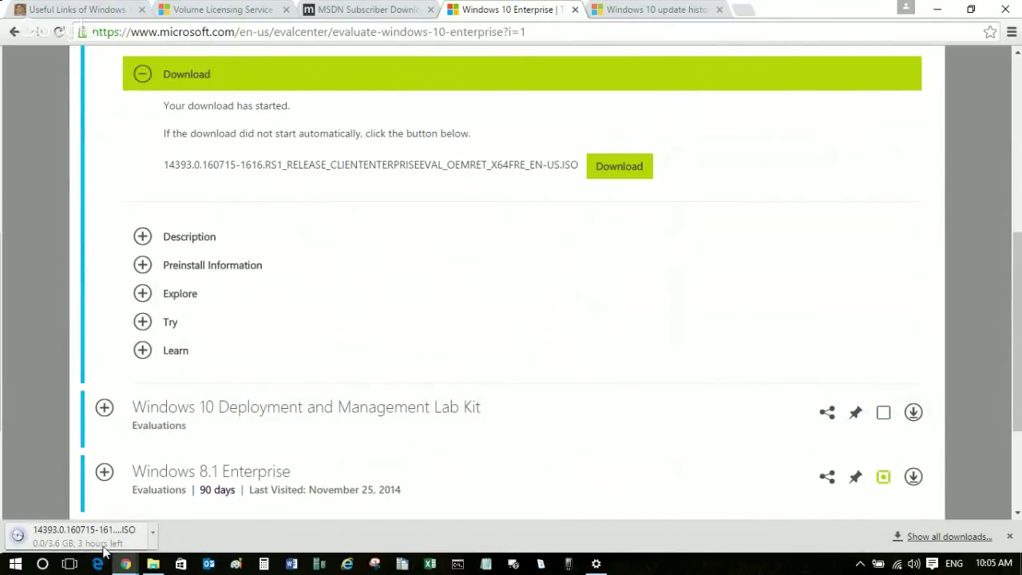
- Check the ISO download's options without changes, then minimize Chrome to the desktop
{"action": "left_click", "coordinate": [151, 538]}
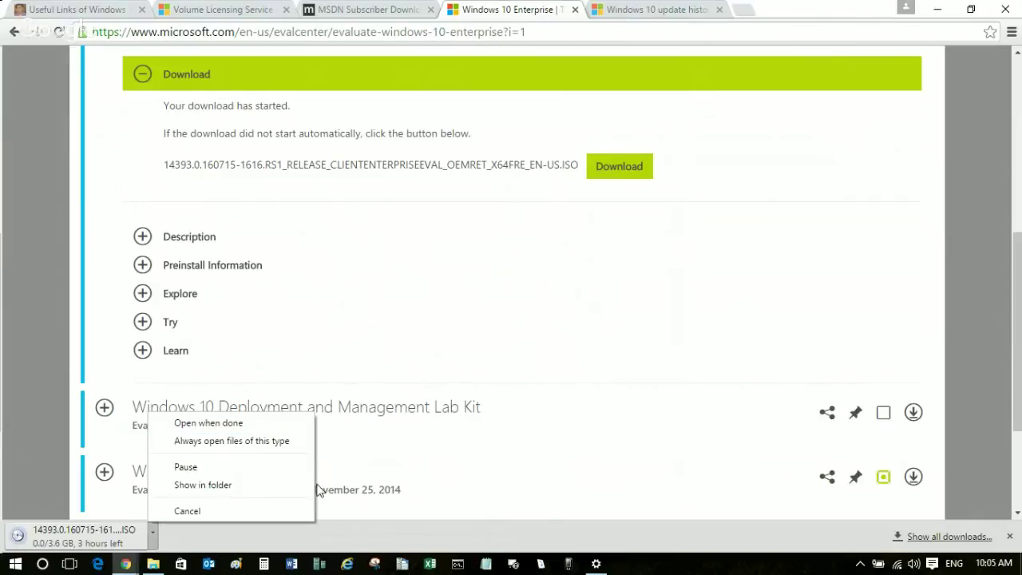
{"action": "left_click", "coordinate": [468, 466]}
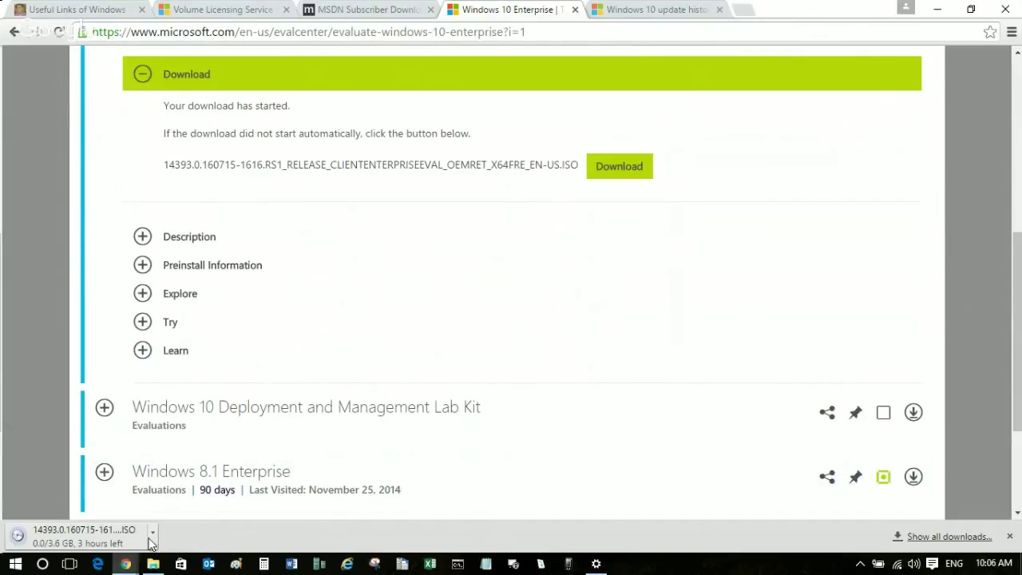
{"action": "left_click", "coordinate": [936, 10]}
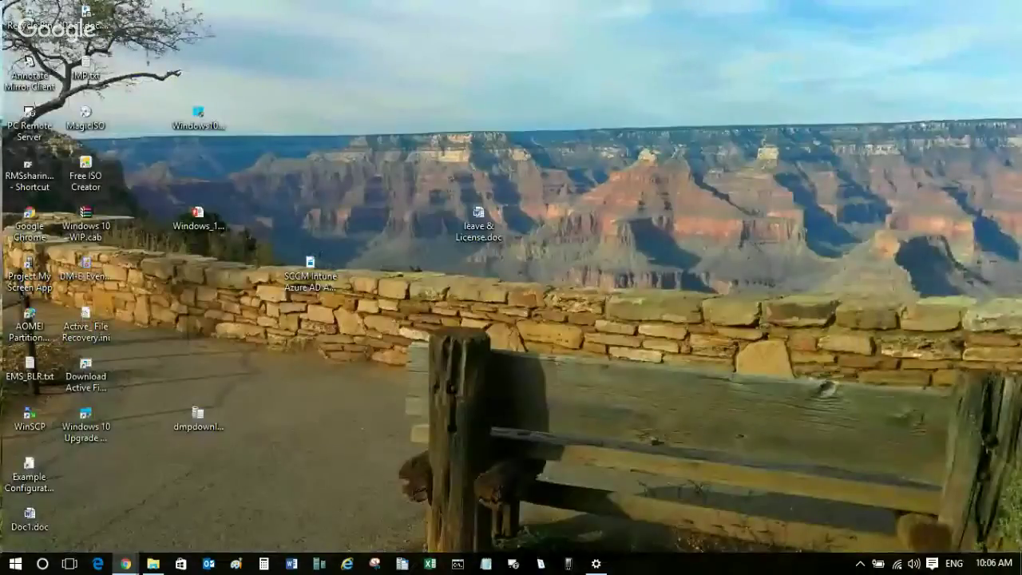
- Reopen Update Assistant from the tray, briefly visit Chrome's article, then minimize Chrome back to it
{"action": "left_click", "coordinate": [859, 564]}
{"action": "left_click", "coordinate": [860, 539]}
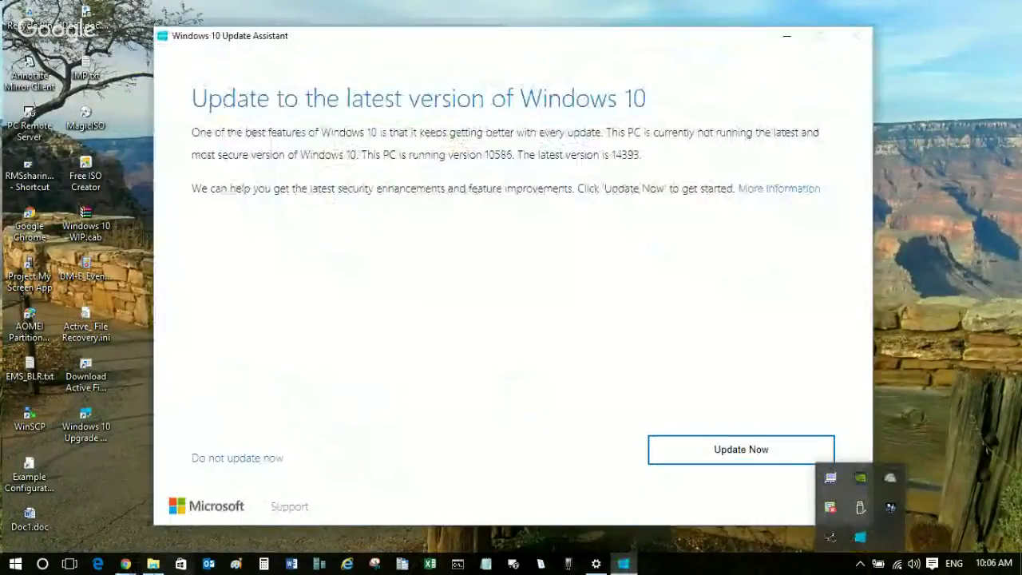
{"action": "left_click", "coordinate": [126, 564]}
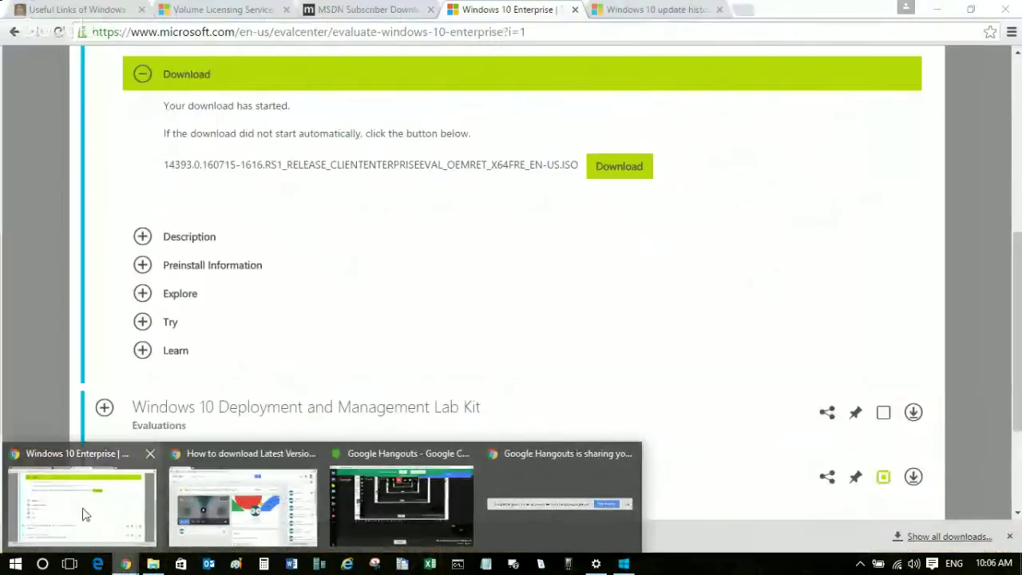
{"action": "left_click", "coordinate": [84, 511]}
{"action": "left_click", "coordinate": [40, 13]}
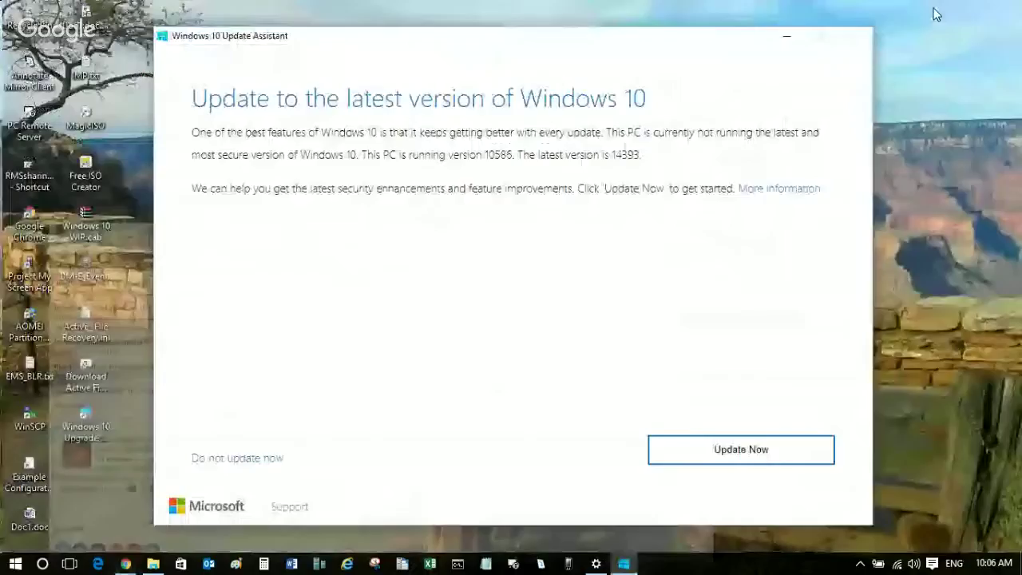
{"action": "left_click", "coordinate": [938, 9]}
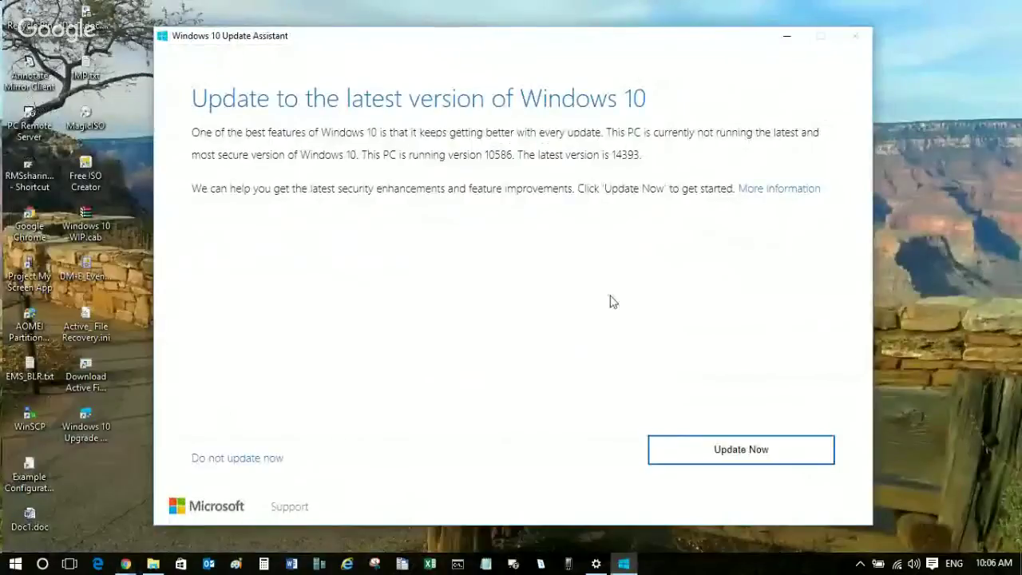
- Click Update Now and wait for the compatibility check citing disk space and edition problems
{"action": "left_click", "coordinate": [710, 449]}
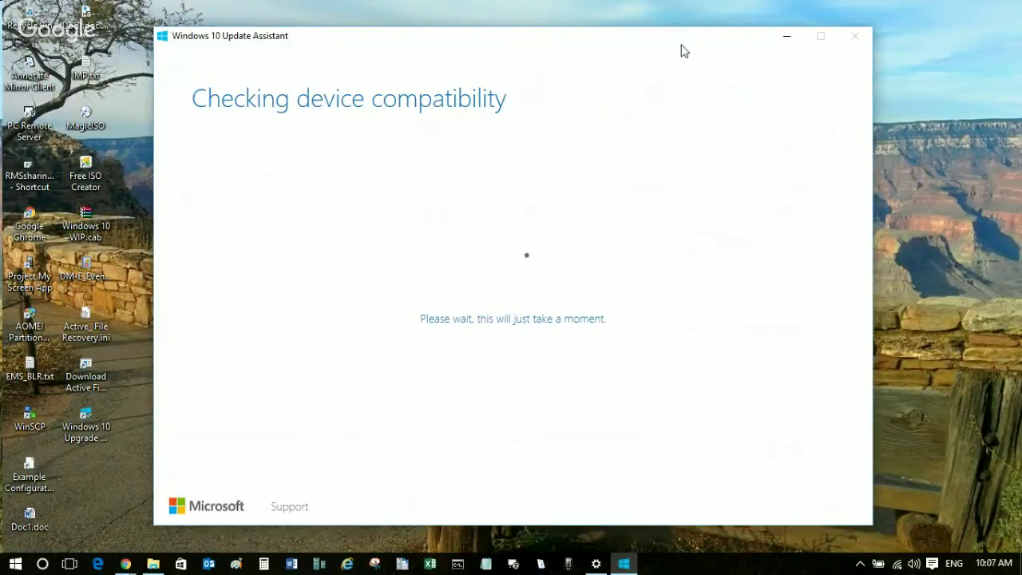
{"action": "left_click_drag", "start_coordinate": [676, 39], "coordinate": [706, 87]}
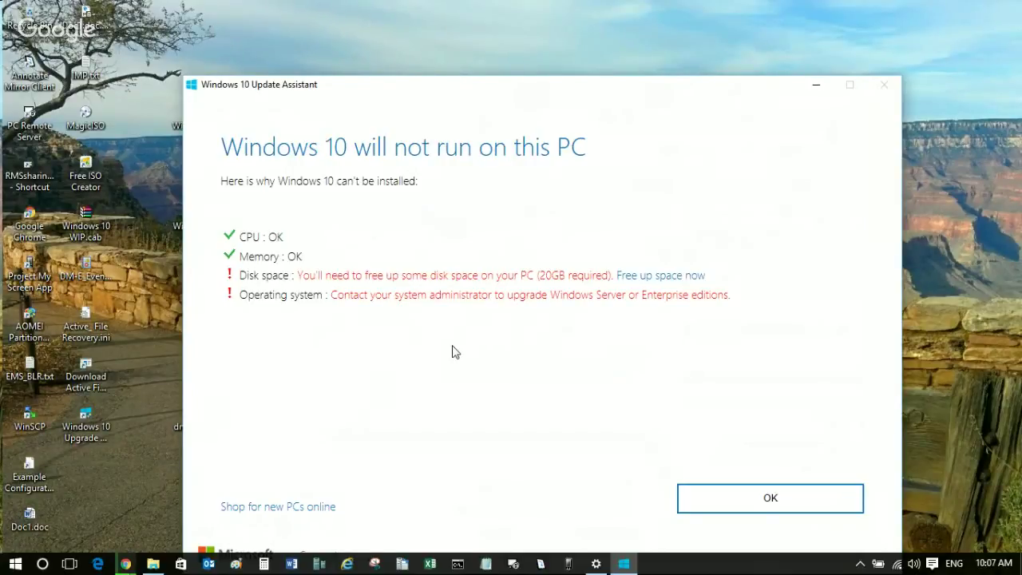
- Check the drives' free space in File Explorer's This PC view, then minimize it
{"action": "left_click", "coordinate": [152, 565]}
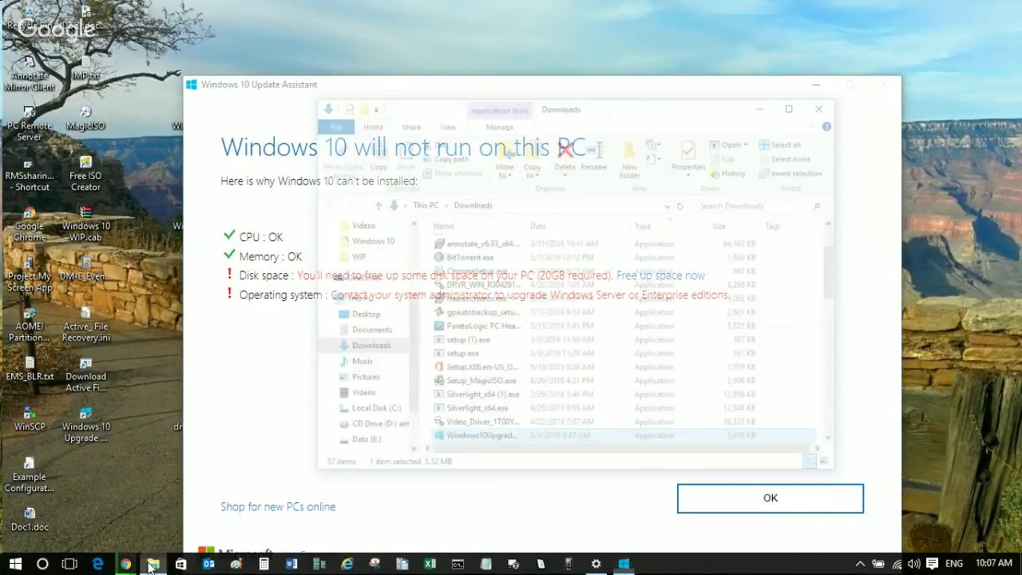
{"action": "left_click", "coordinate": [397, 247]}
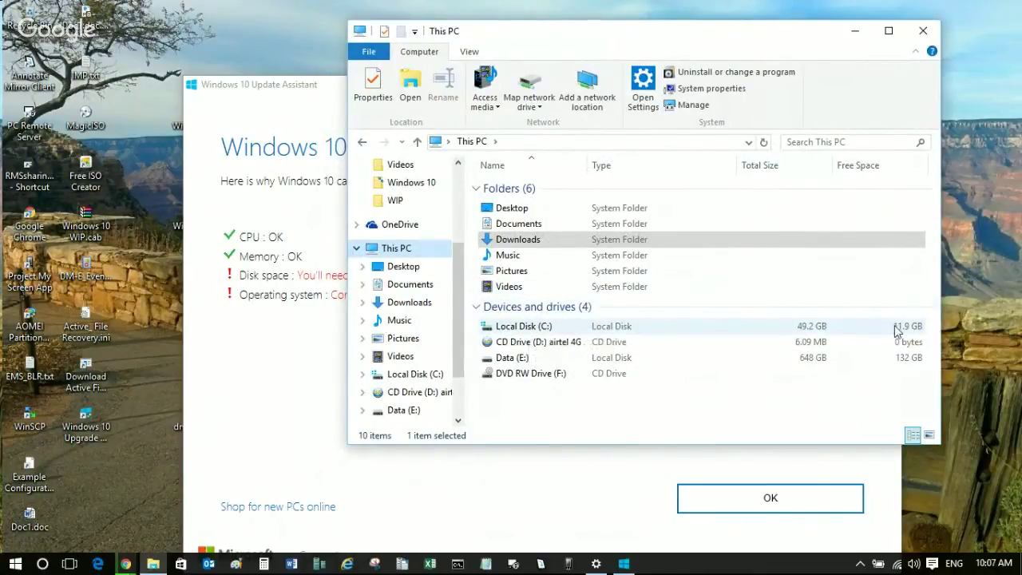
{"action": "left_click", "coordinate": [855, 31]}
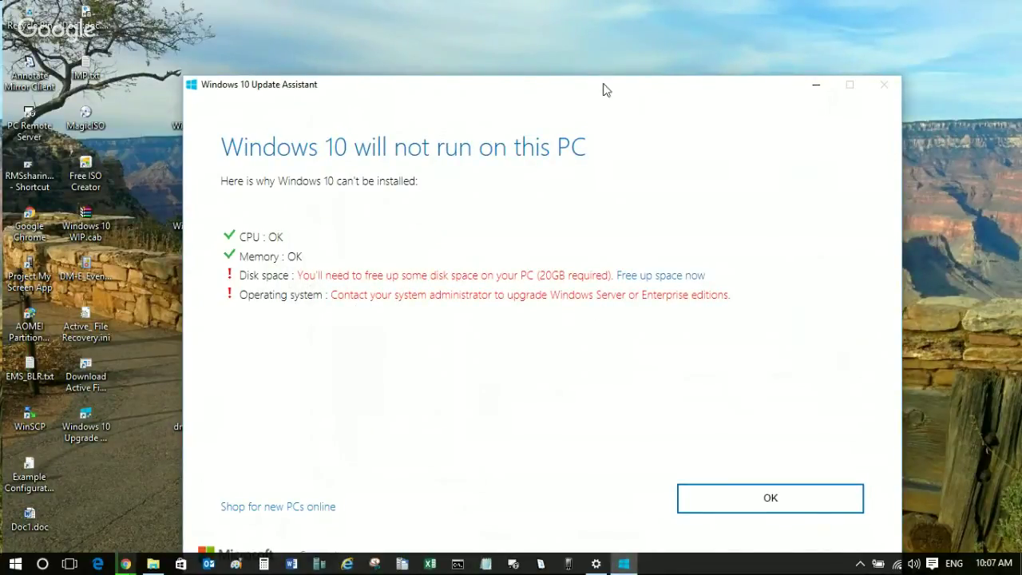
- Move the Update Assistant window higher and bring the Google Hangouts broadcast window to the front
{"action": "left_click_drag", "start_coordinate": [605, 90], "coordinate": [604, 35]}
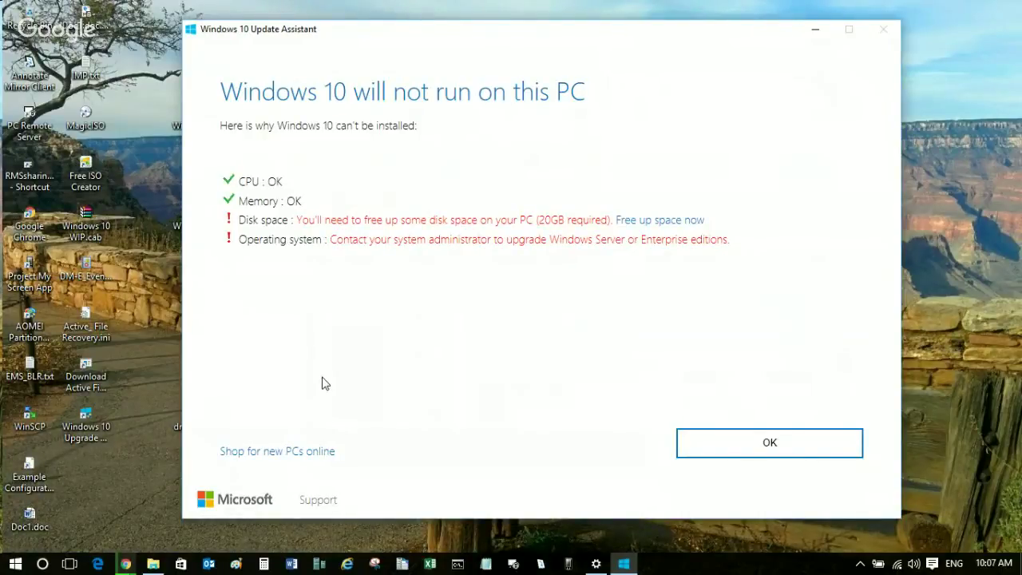
{"action": "left_click", "coordinate": [126, 564]}
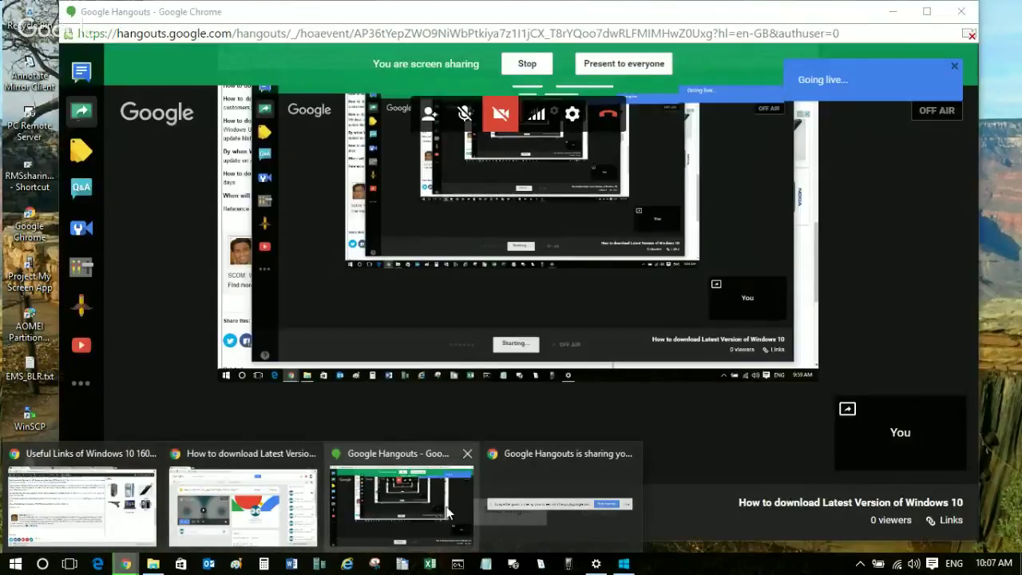
{"action": "left_click", "coordinate": [447, 513]}
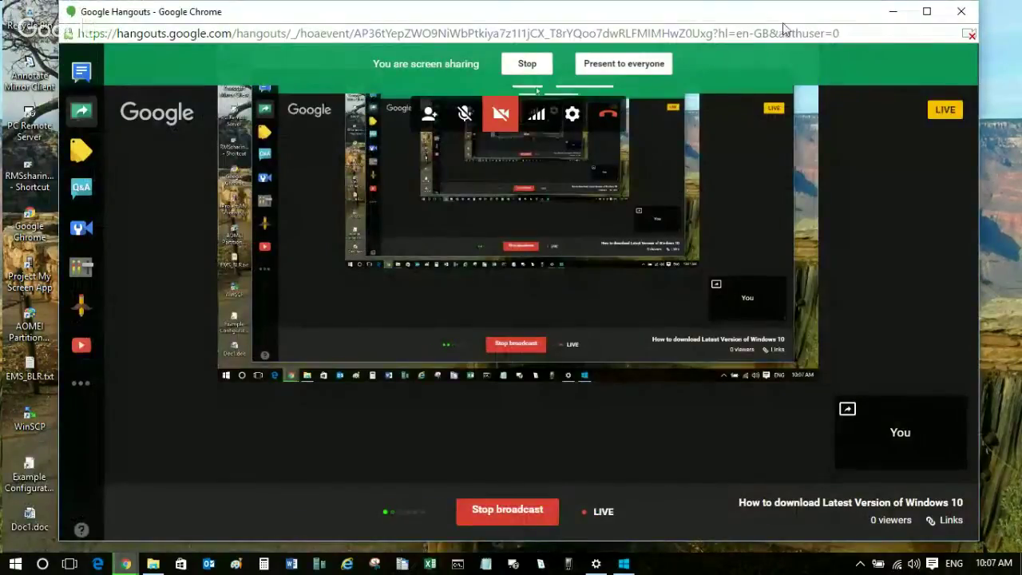